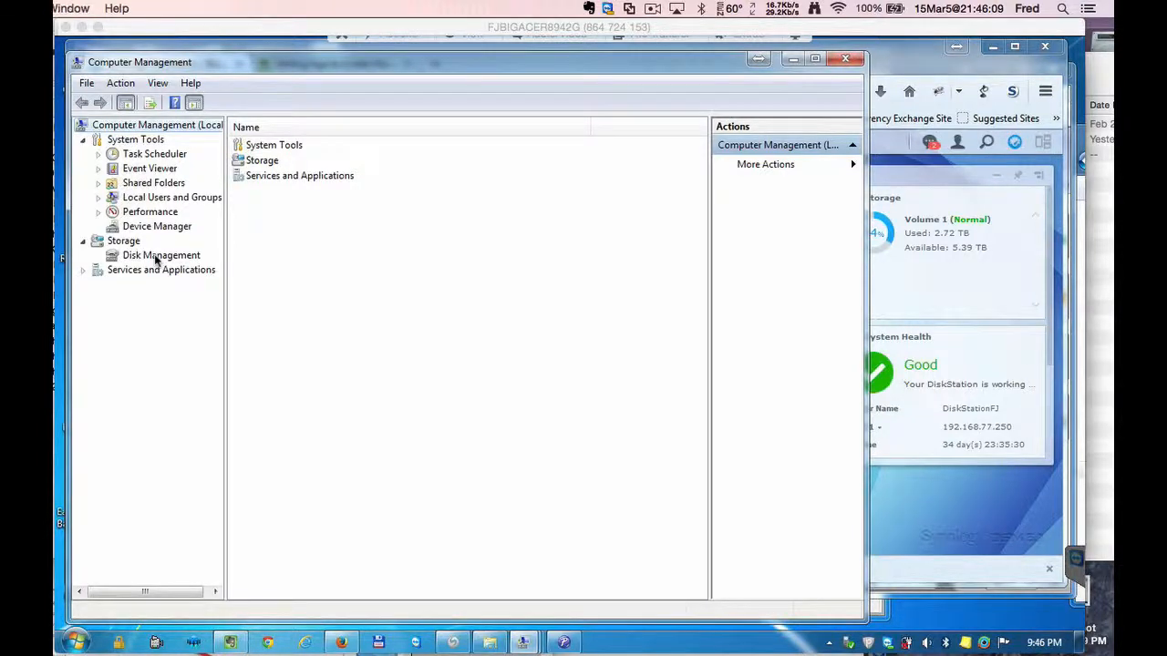
- Quick-format the removable Disk 1 volume (G:) as NTFS in Disk Management, using the default allocation unit size
{"action": "left_click", "coordinate": [157, 260]}
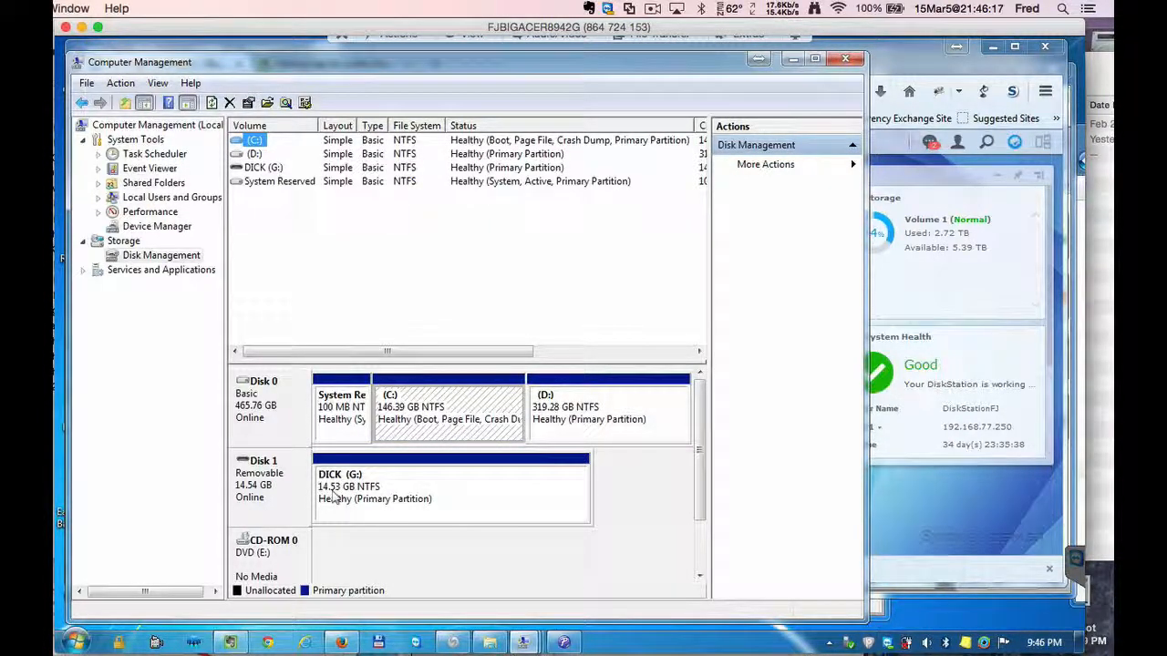
{"action": "right_click", "coordinate": [262, 491]}
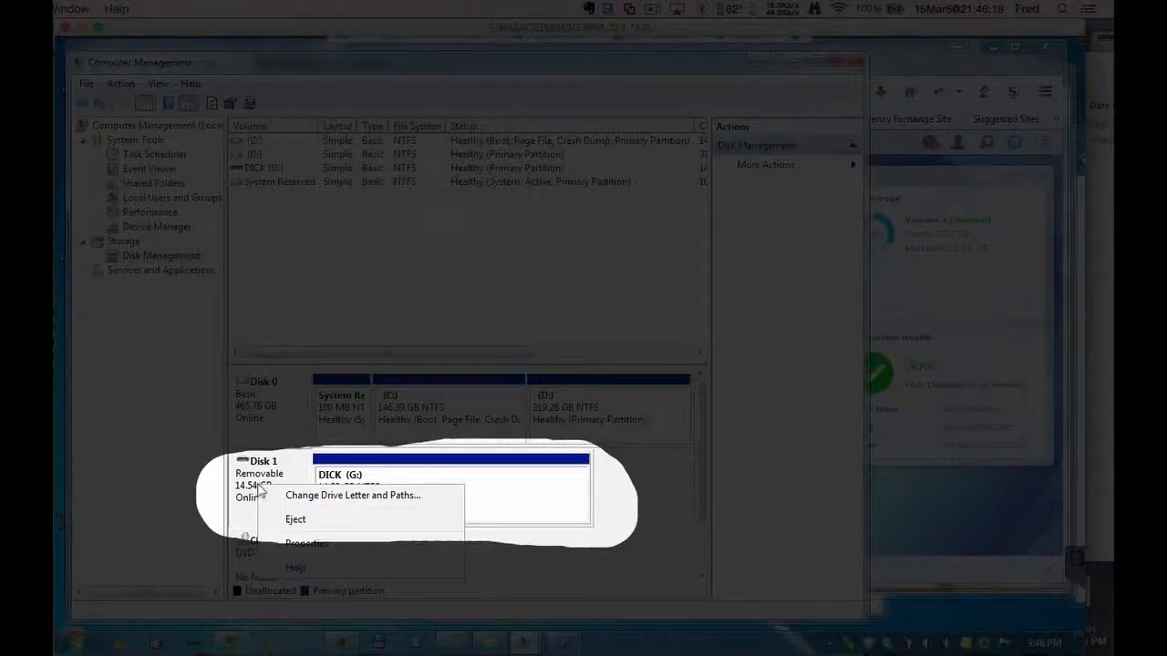
{"action": "left_click", "coordinate": [521, 505]}
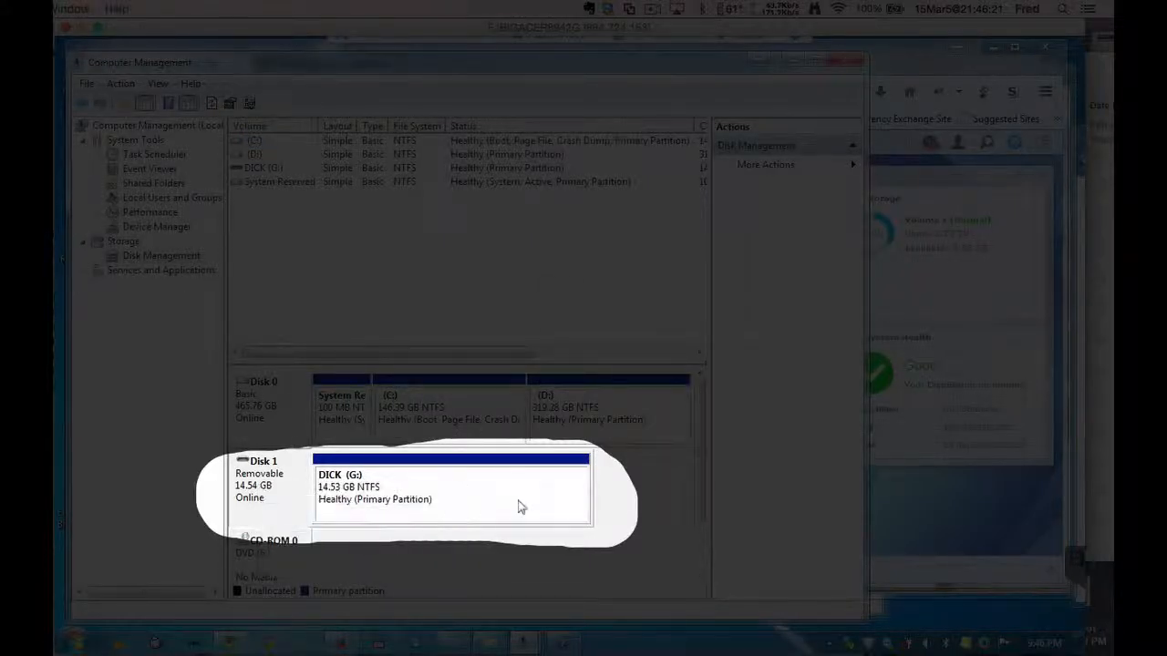
{"action": "right_click", "coordinate": [520, 503]}
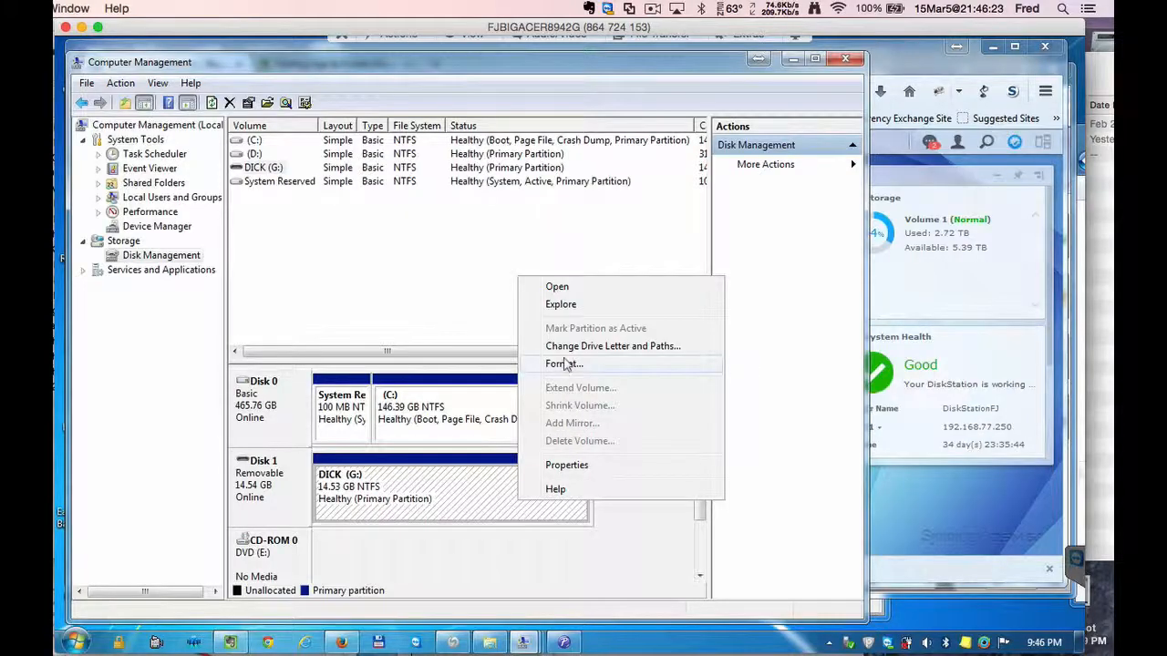
{"action": "left_click", "coordinate": [562, 363]}
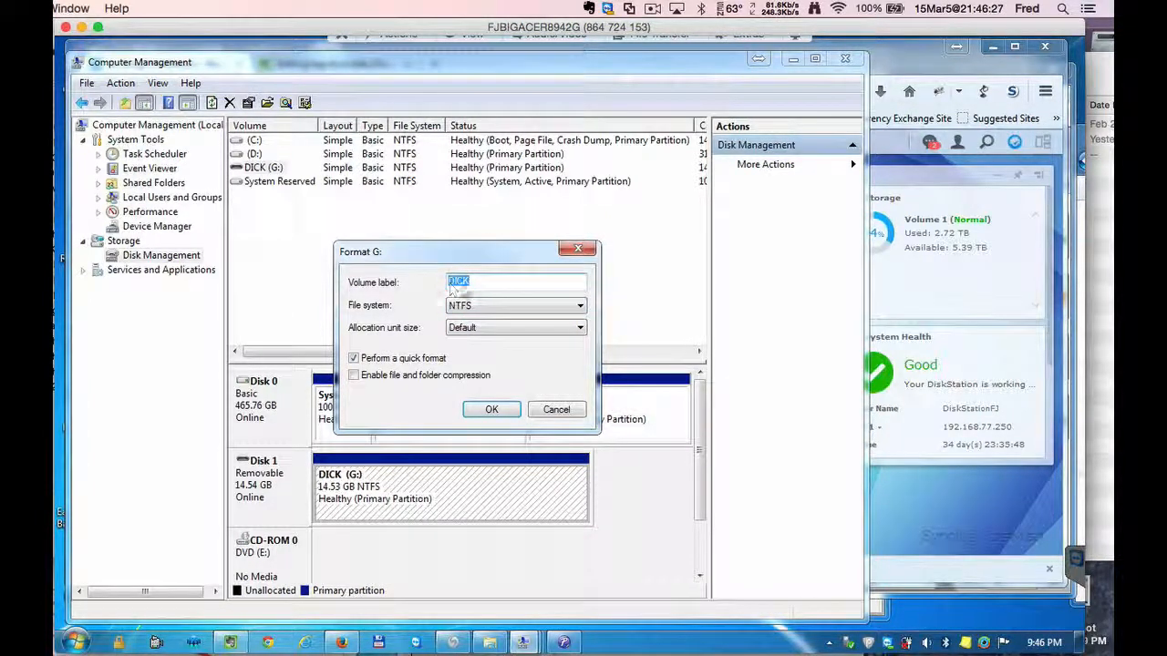
{"action": "left_click", "coordinate": [492, 412]}
{"action": "left_click", "coordinate": [634, 401]}
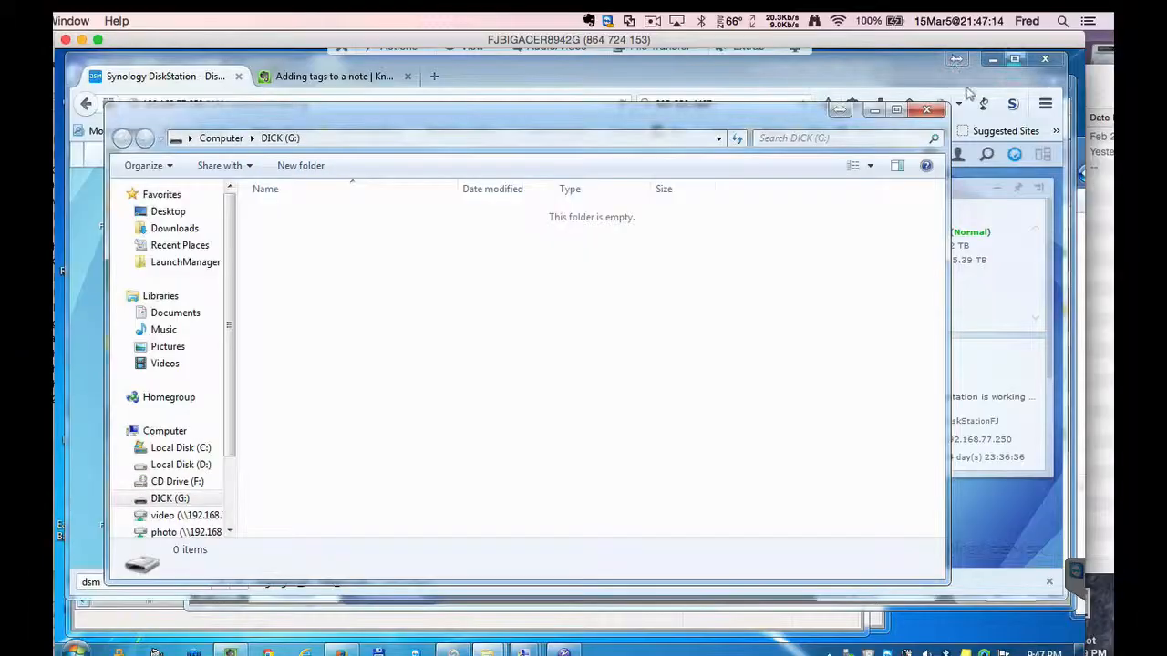
- Close the G: drive window and safely eject the USB mass storage device from the computer
{"action": "left_click", "coordinate": [935, 112]}
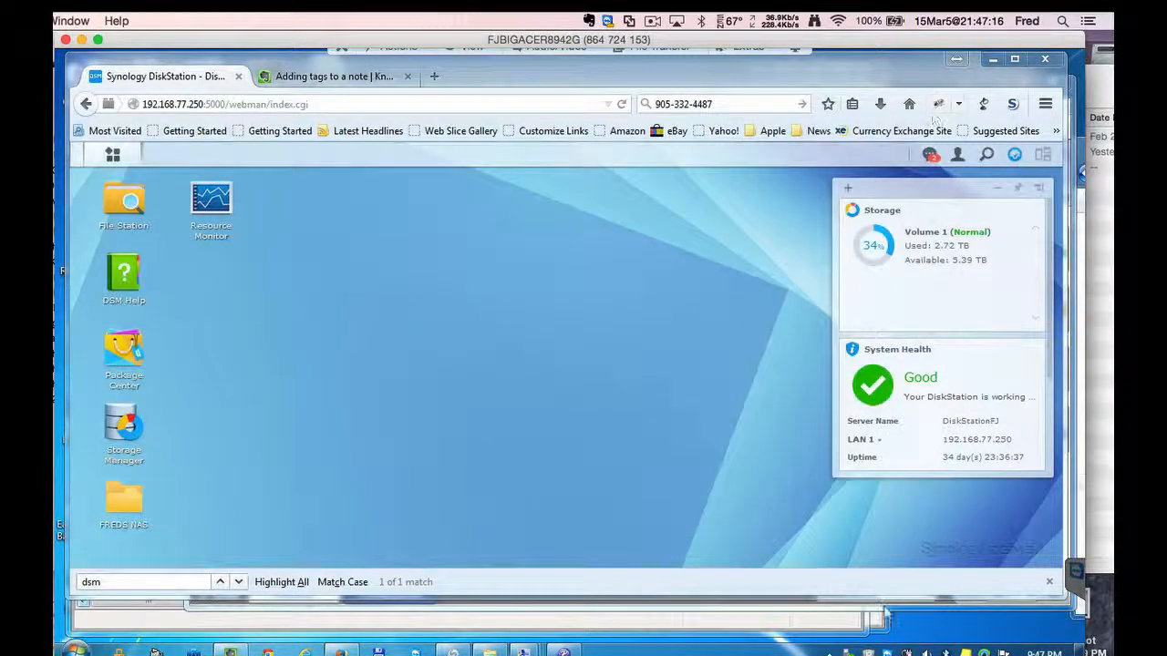
{"action": "left_click", "coordinate": [887, 653]}
{"action": "left_click", "coordinate": [886, 628]}
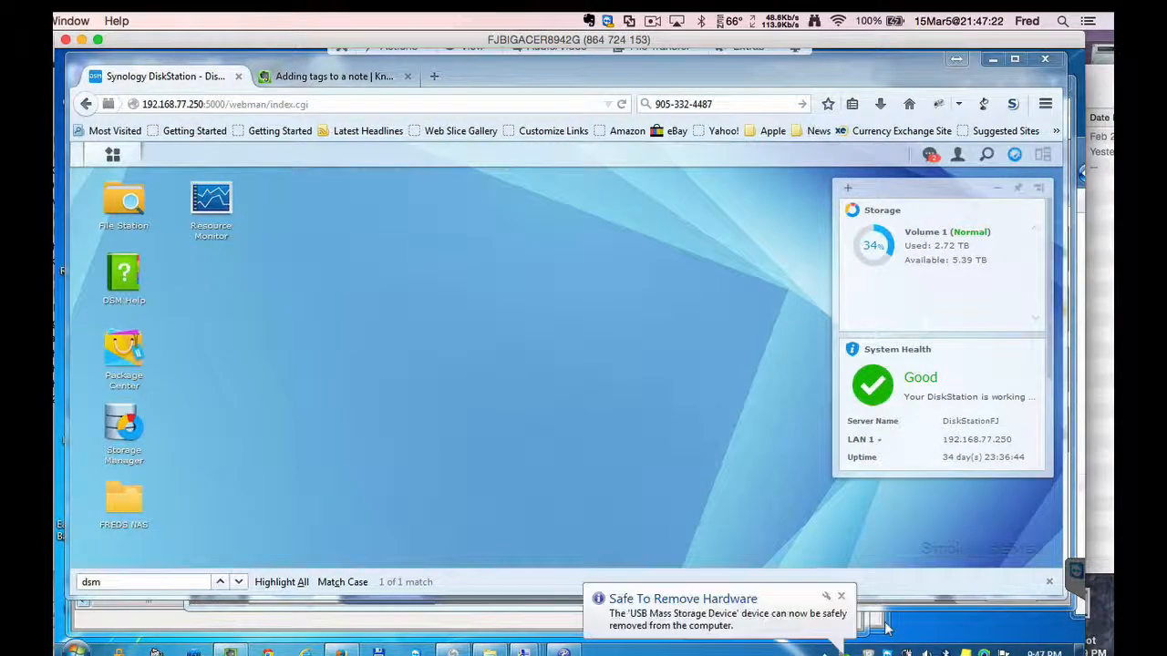
{"action": "left_click", "coordinate": [799, 625]}
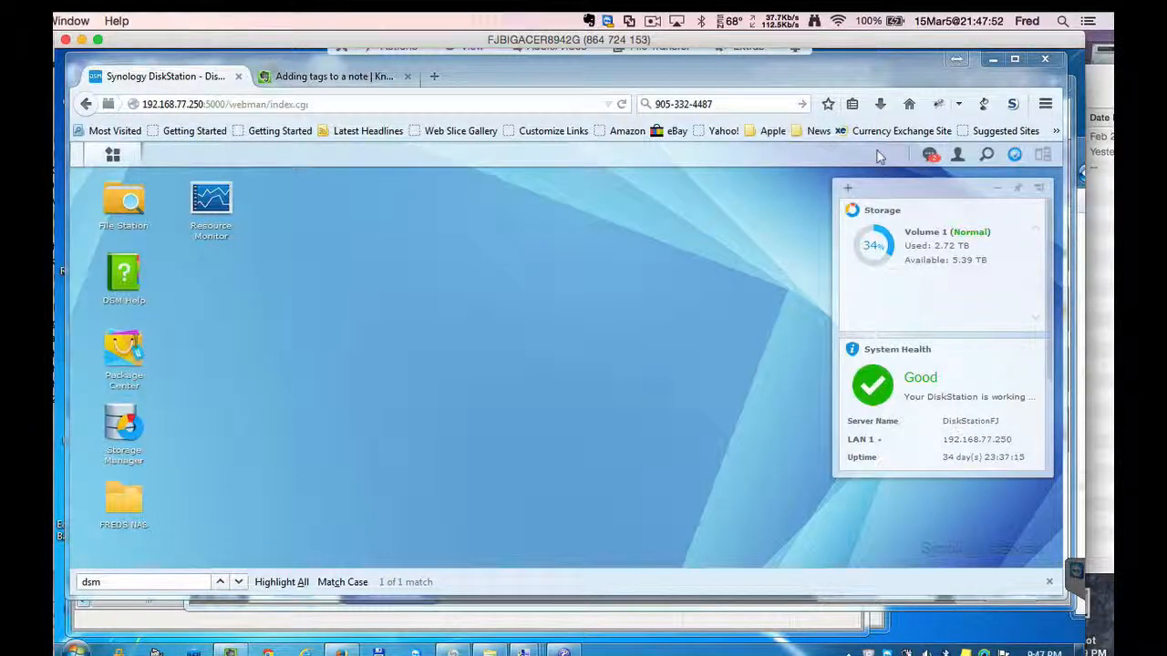
- Examine USB Disk 2 and its format options among the DiskStation's external devices, without formatting it
{"action": "left_click", "coordinate": [113, 156]}
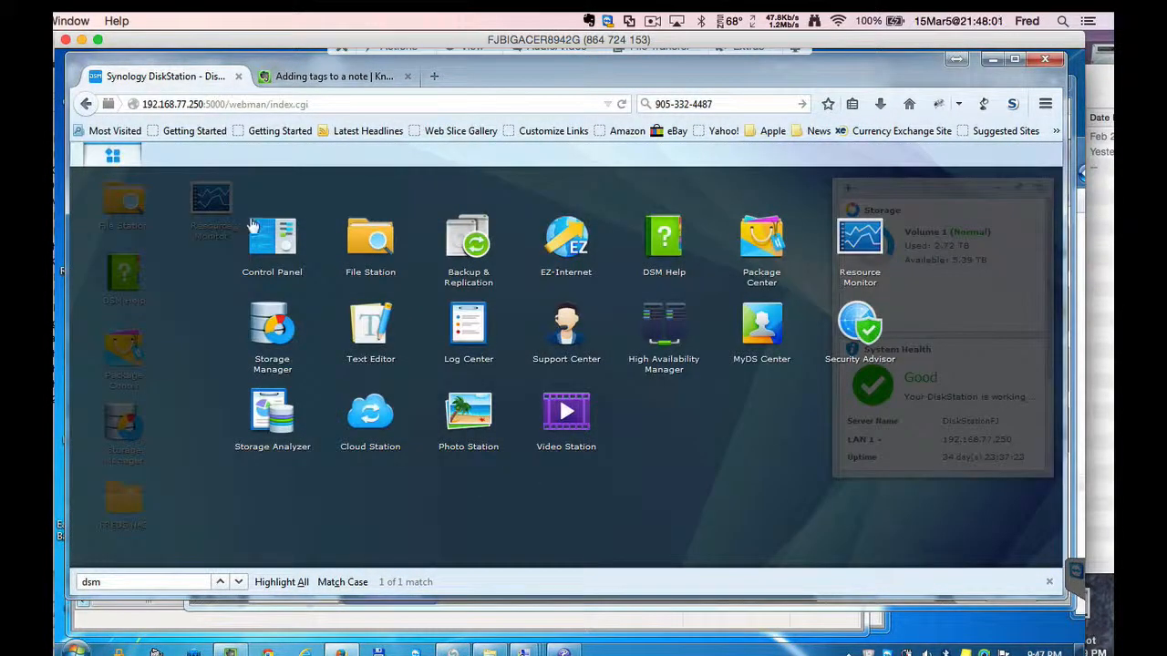
{"action": "left_click_drag", "start_coordinate": [258, 228], "coordinate": [267, 237]}
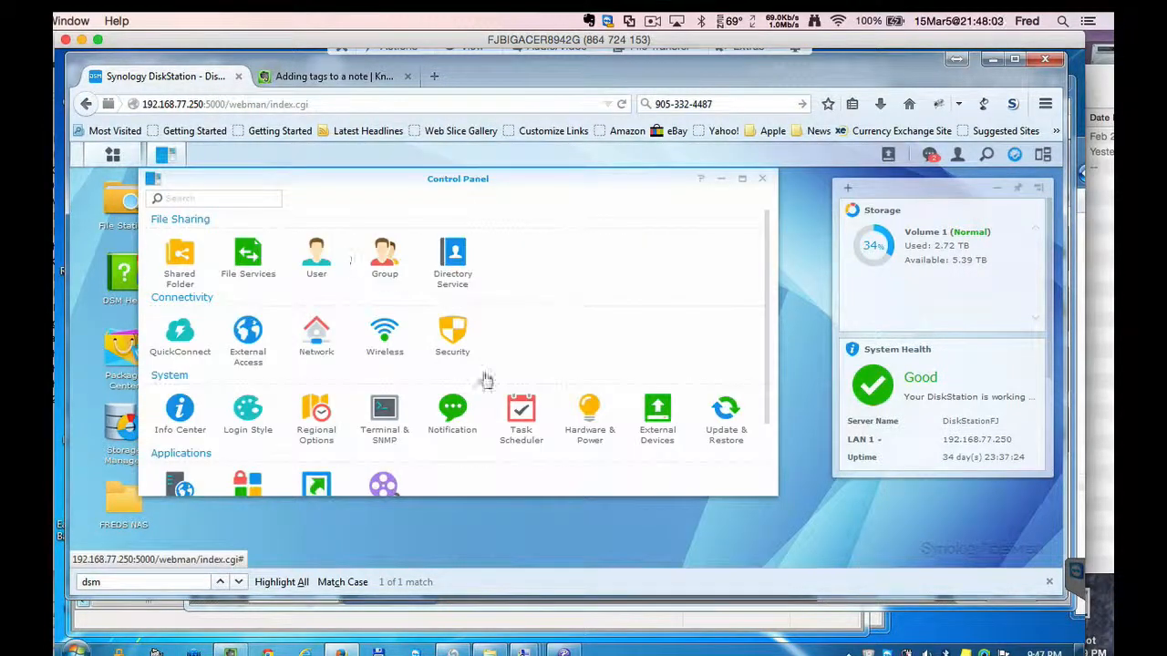
{"action": "left_click", "coordinate": [657, 415]}
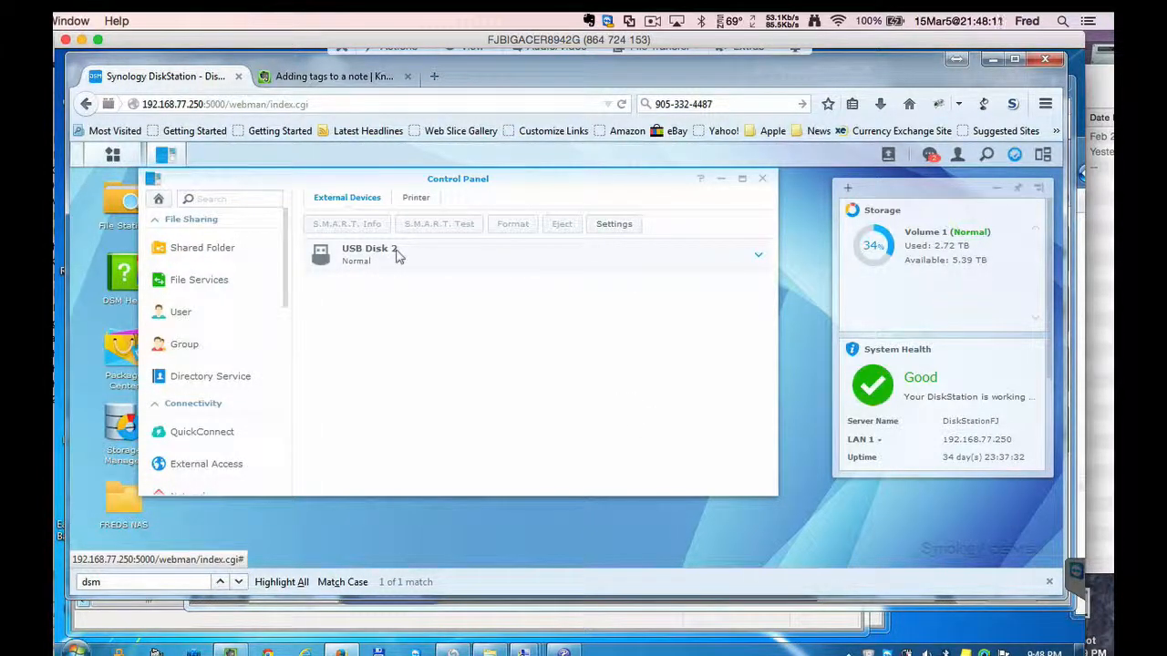
{"action": "left_click", "coordinate": [318, 258]}
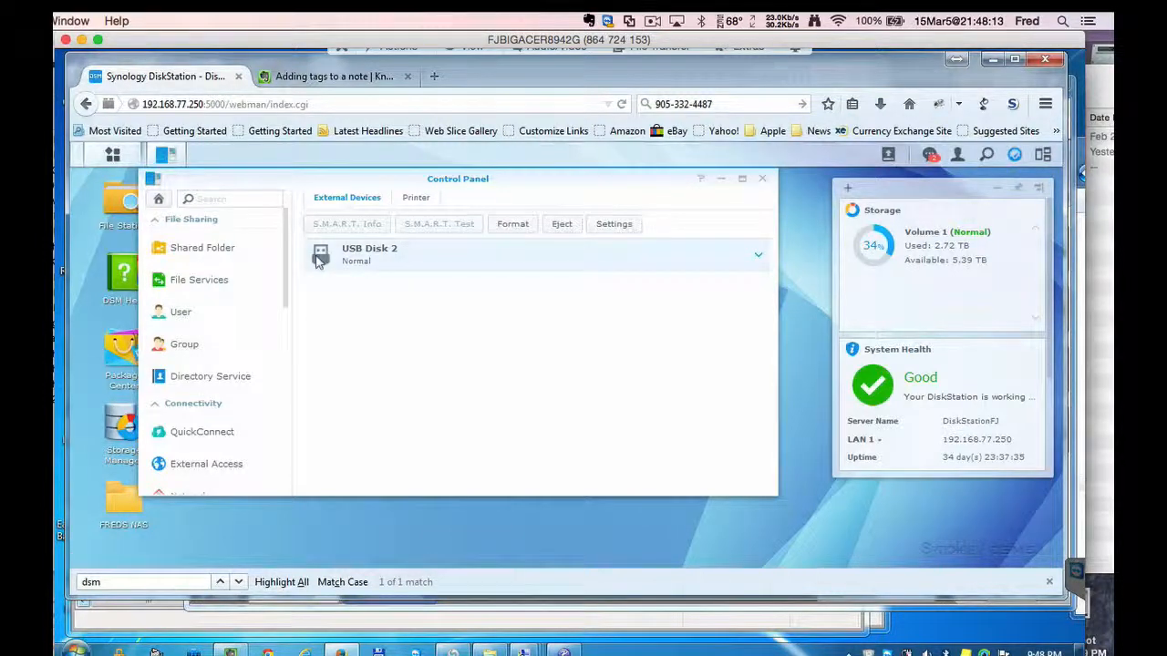
{"action": "left_click", "coordinate": [512, 225]}
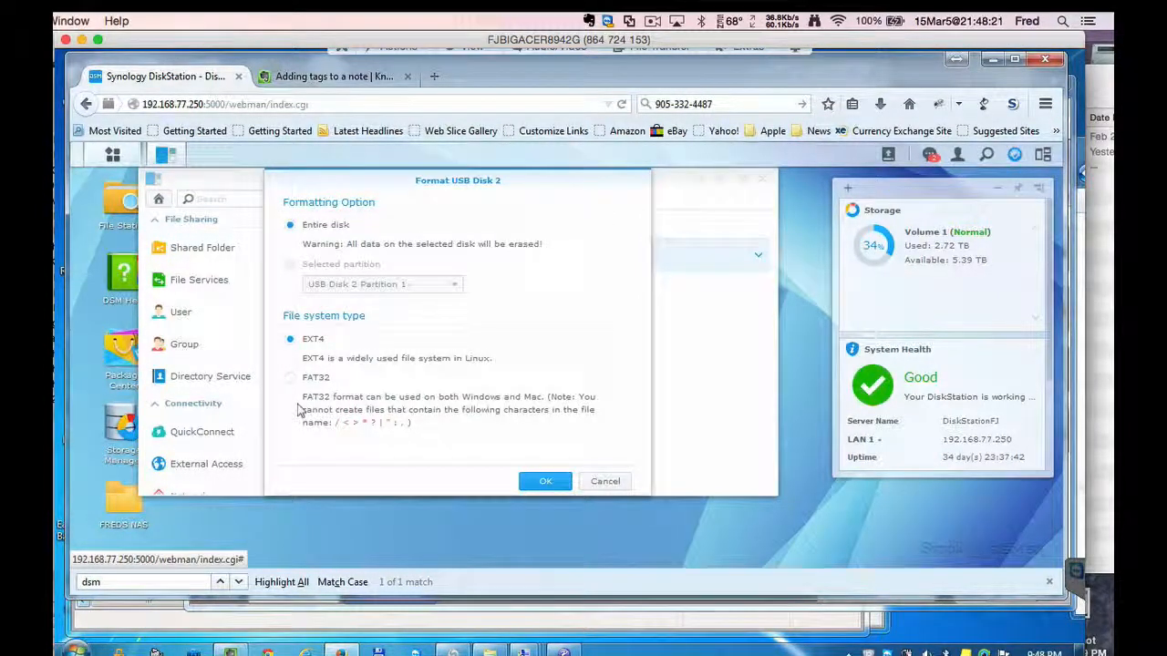
{"action": "left_click", "coordinate": [605, 483]}
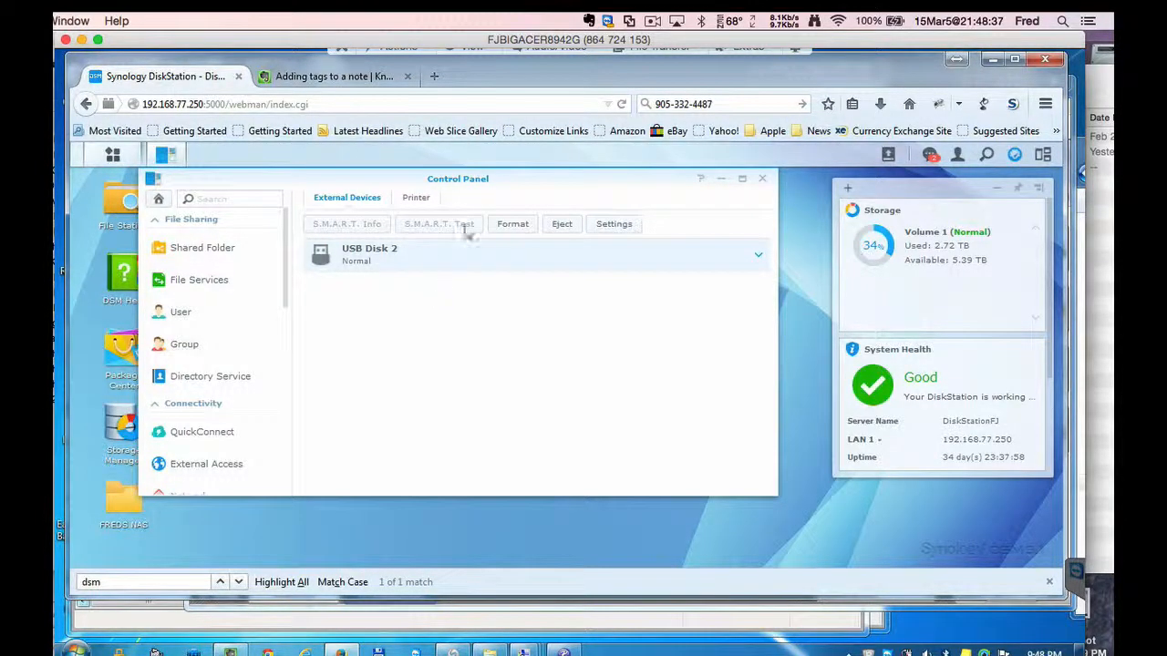
{"action": "left_click", "coordinate": [764, 179]}
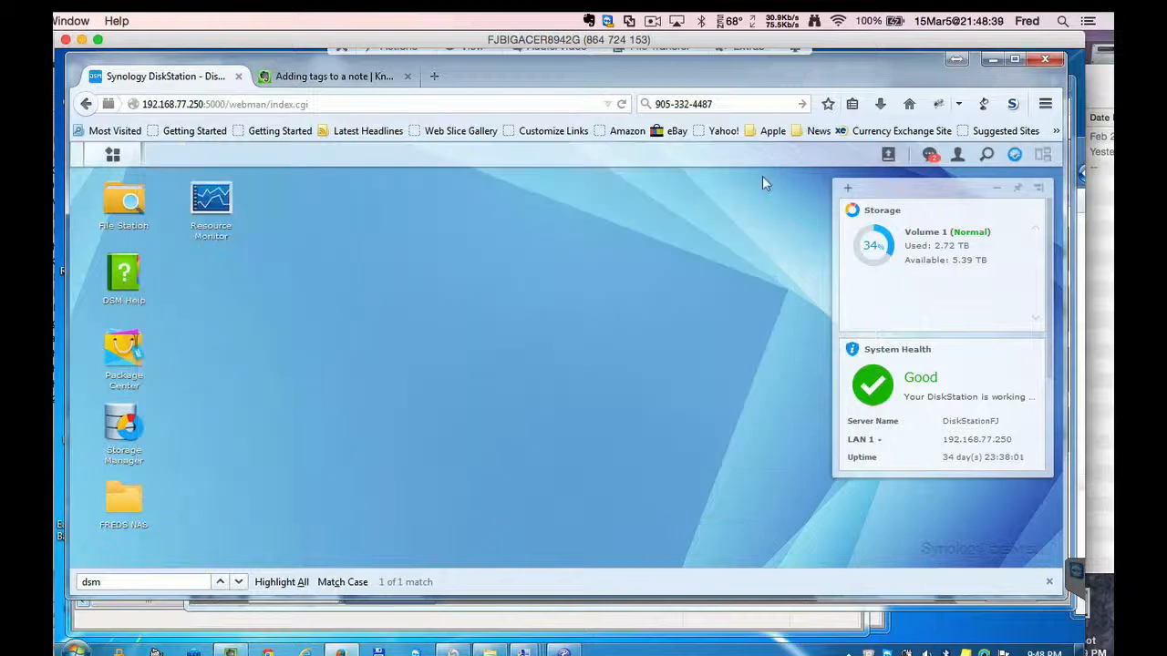
- Delete the backup destination JANE, stored on usbshare2, in Backup & Replication
{"action": "left_click", "coordinate": [112, 155]}
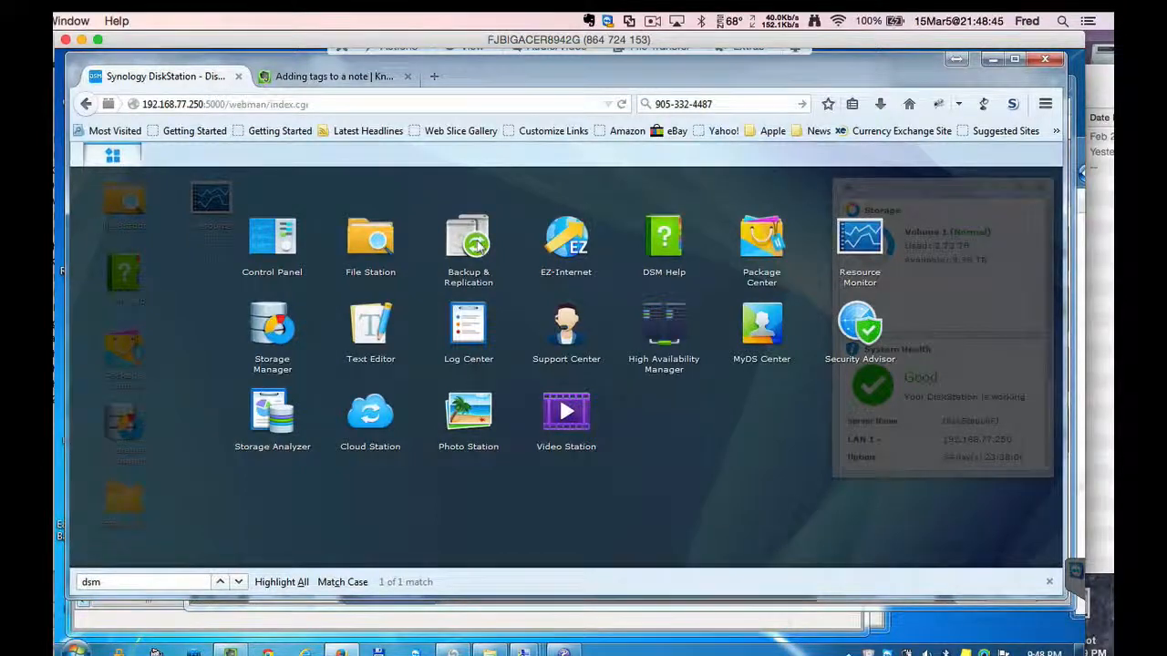
{"action": "left_click", "coordinate": [478, 246]}
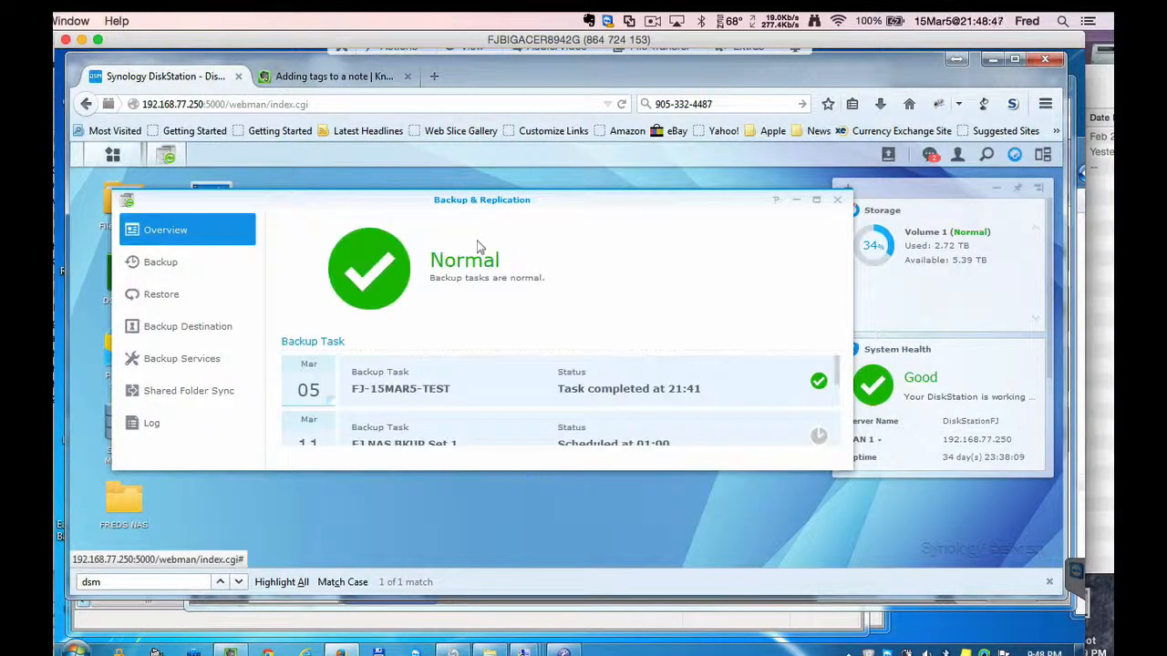
{"action": "left_click", "coordinate": [167, 335]}
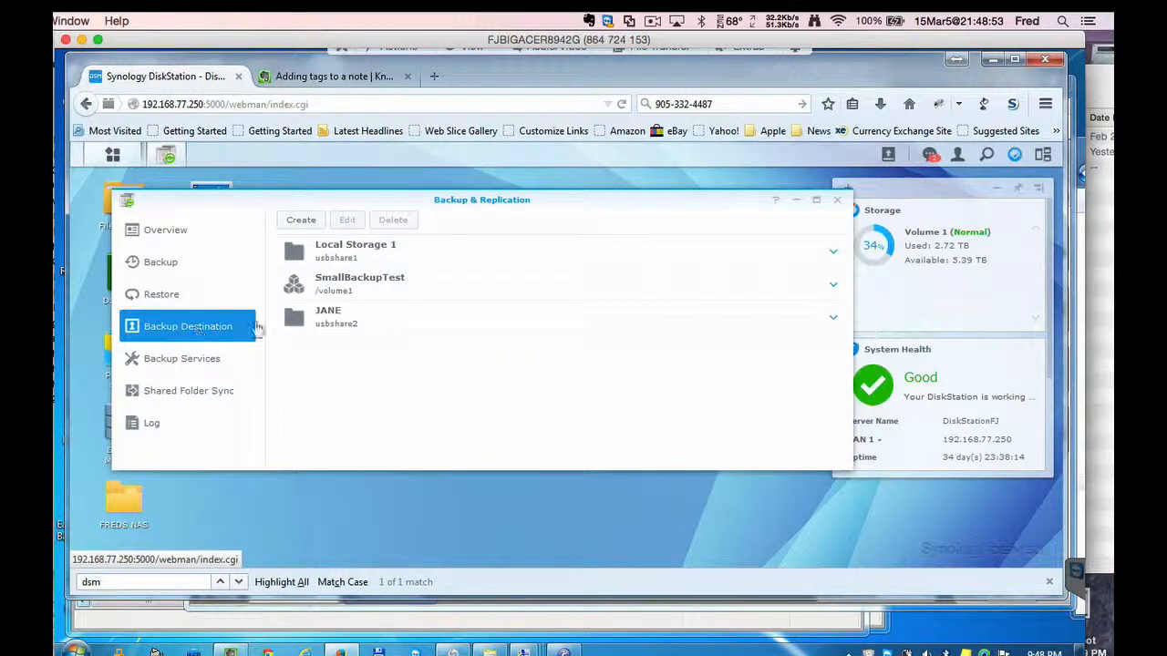
{"action": "left_click", "coordinate": [330, 321]}
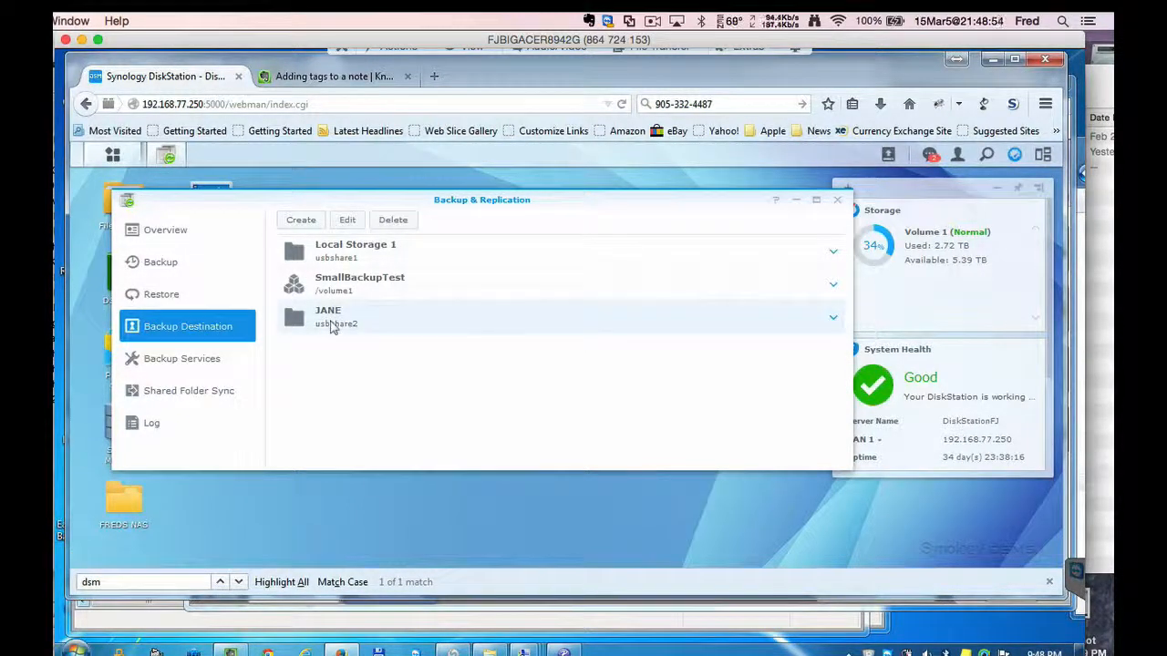
{"action": "left_click", "coordinate": [393, 220]}
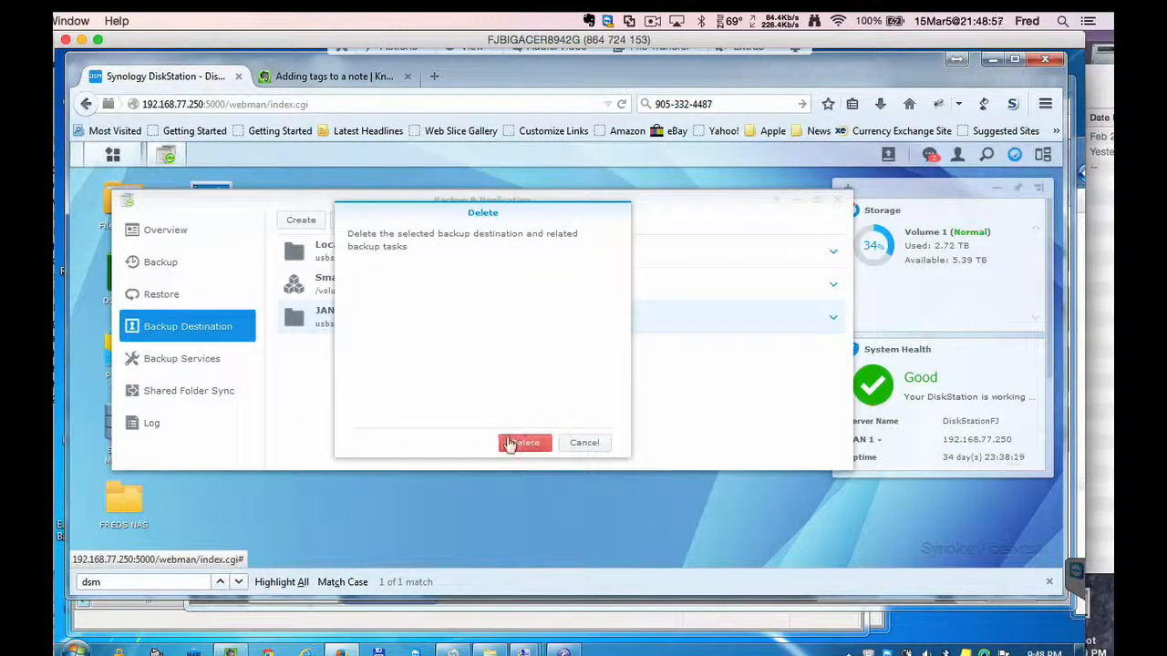
{"action": "left_click", "coordinate": [516, 443]}
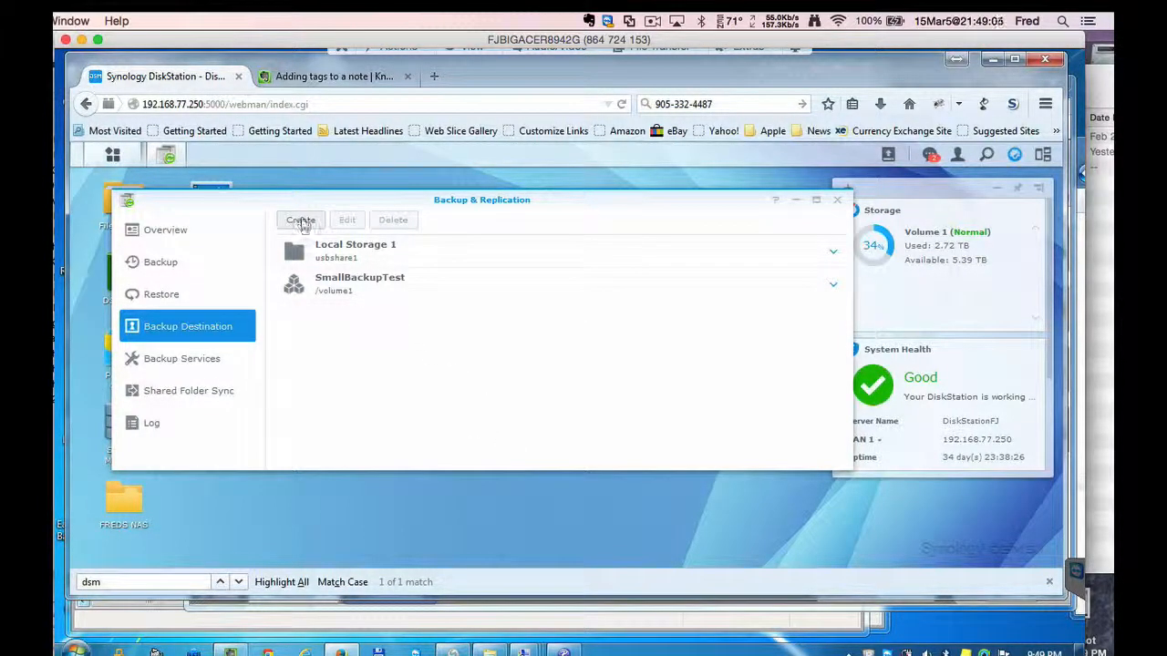
- Create a local backup destination named JANE that backs up data to the shared folder usbshare2
{"action": "left_click", "coordinate": [301, 222]}
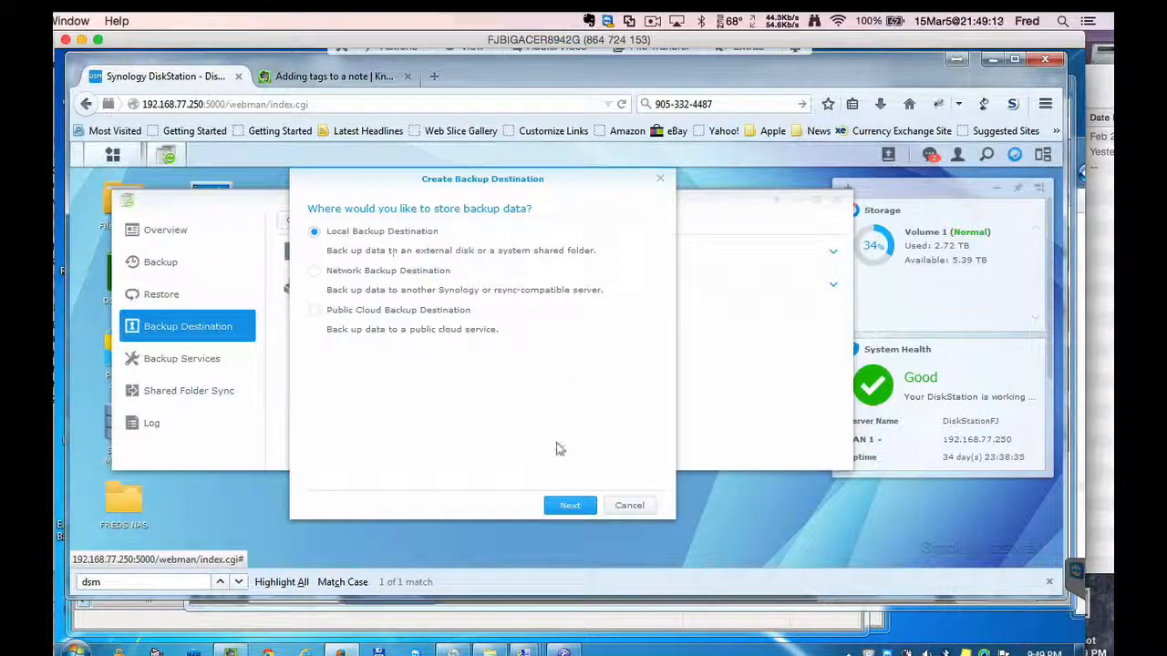
{"action": "left_click", "coordinate": [570, 508]}
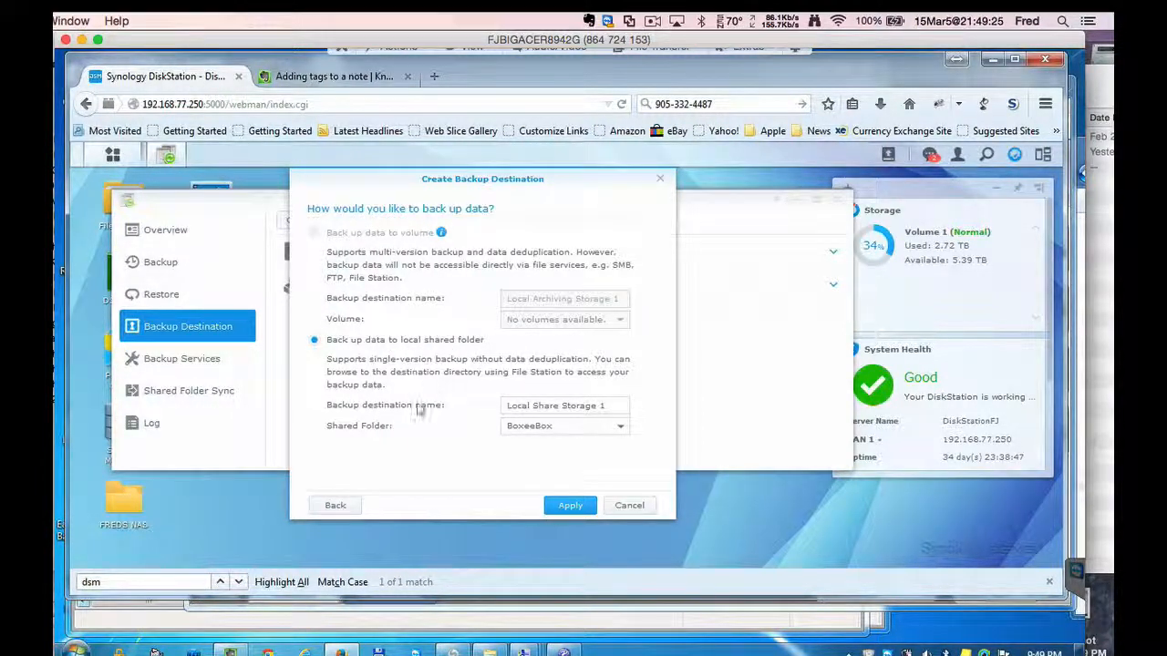
{"action": "left_click", "coordinate": [551, 433]}
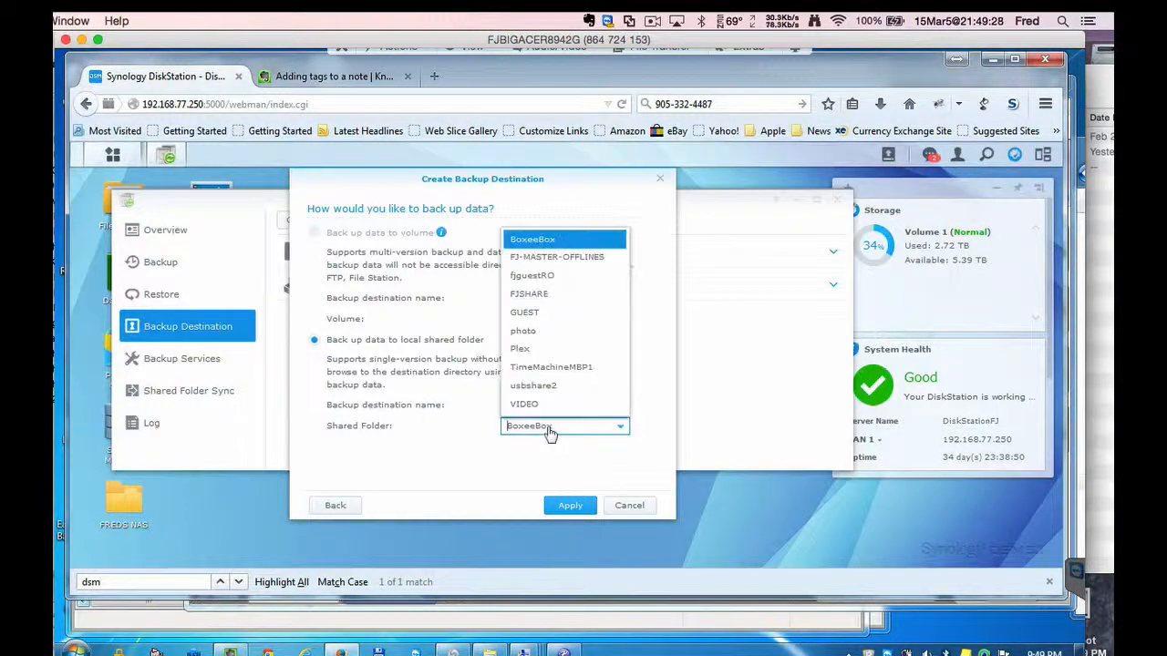
{"action": "left_click", "coordinate": [532, 386]}
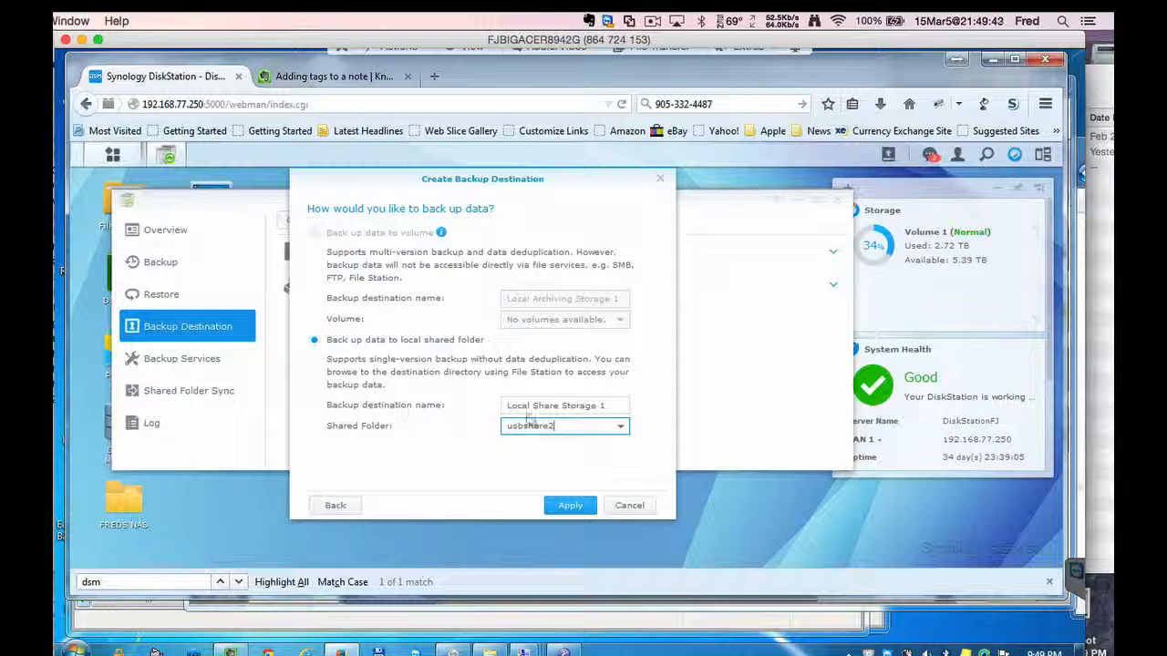
{"action": "left_click_drag", "start_coordinate": [616, 406], "coordinate": [464, 403]}
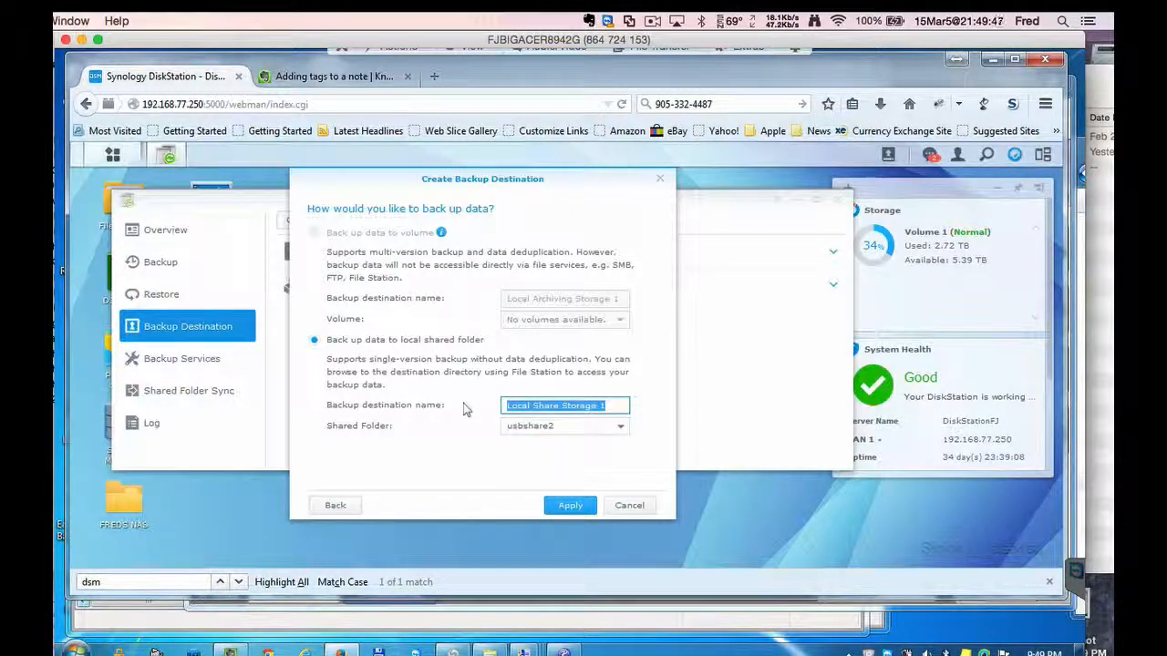
{"action": "type", "text": "JANE"}
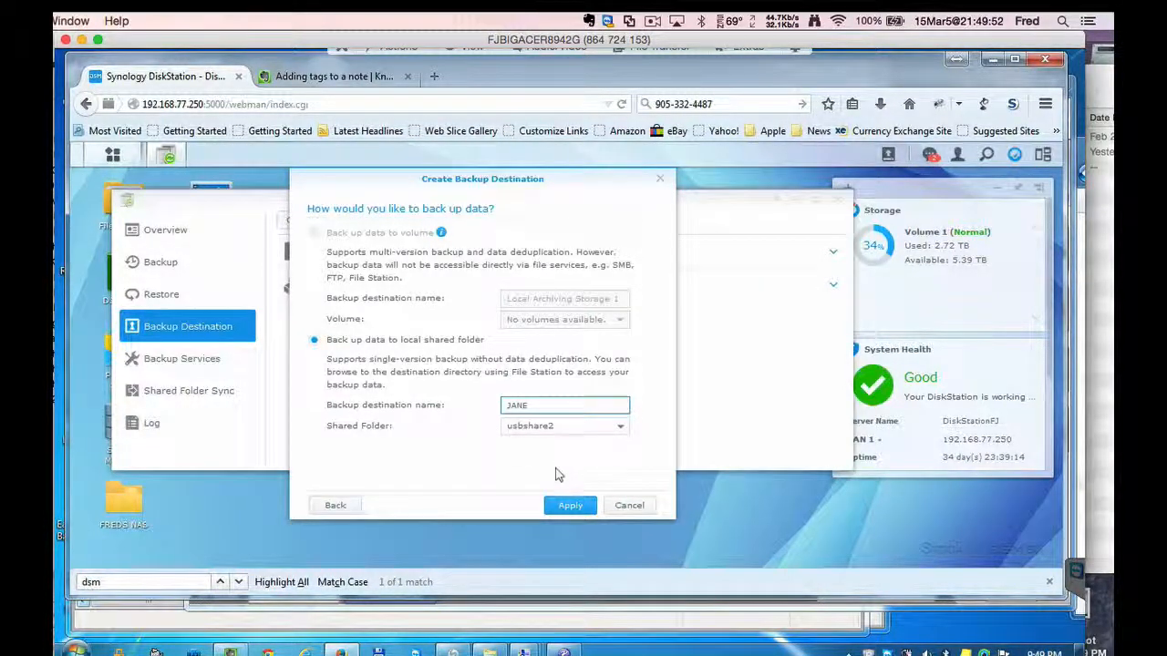
{"action": "left_click", "coordinate": [572, 511]}
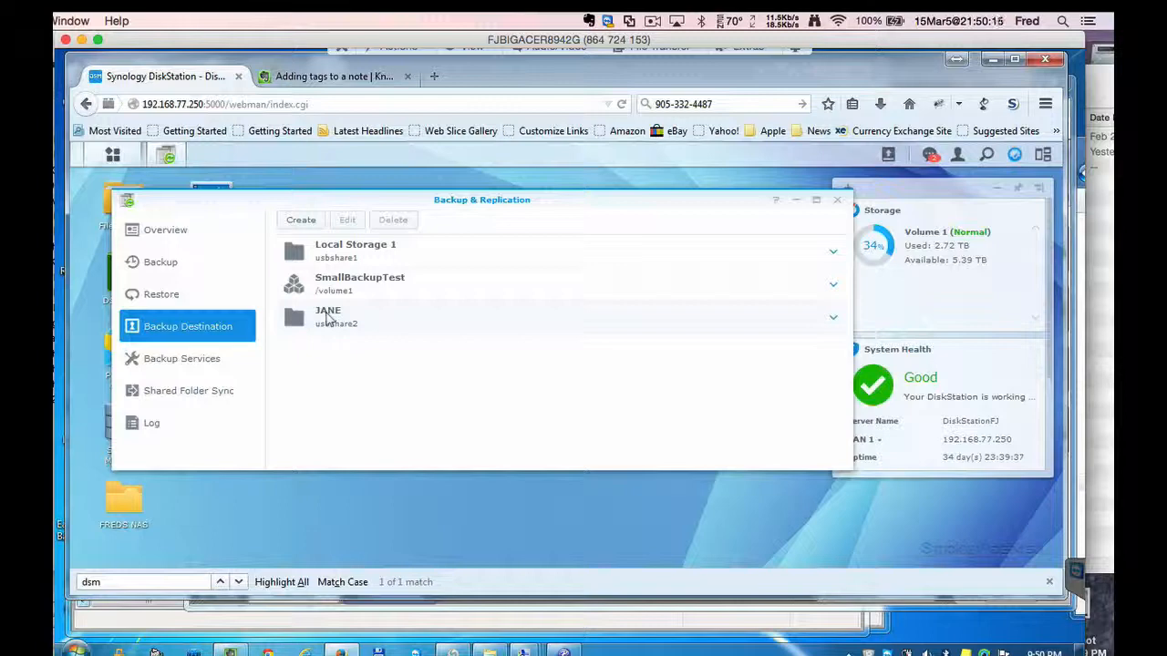
- Delete the FJ-SmallTest backup task
{"action": "left_click", "coordinate": [160, 263]}
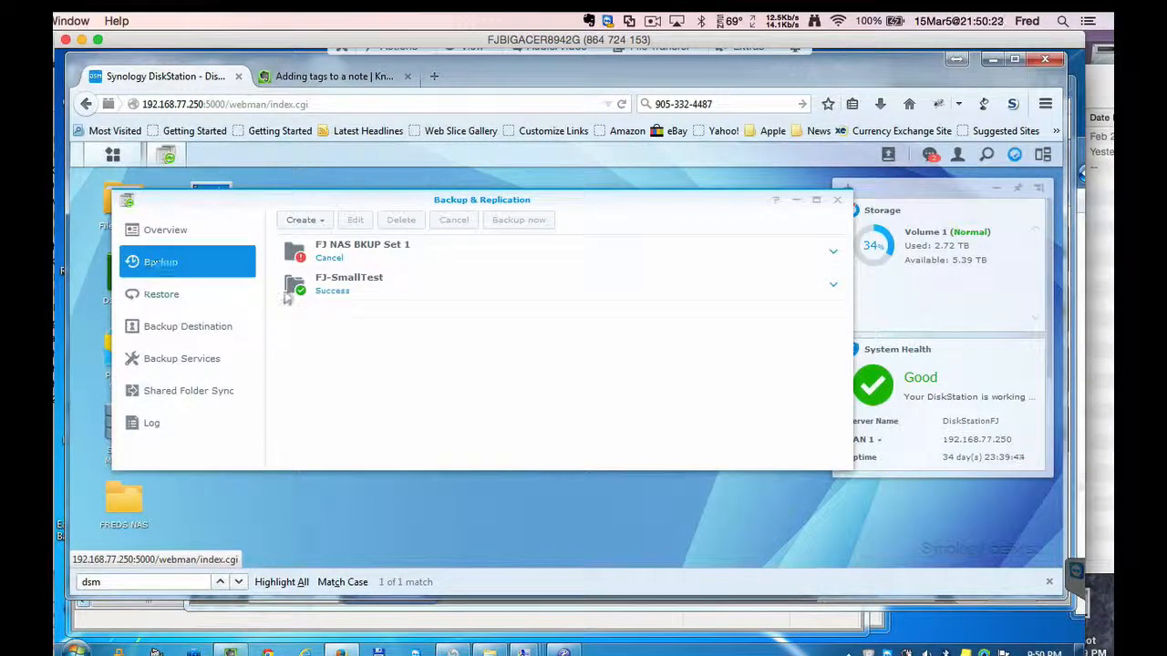
{"action": "left_click", "coordinate": [346, 286]}
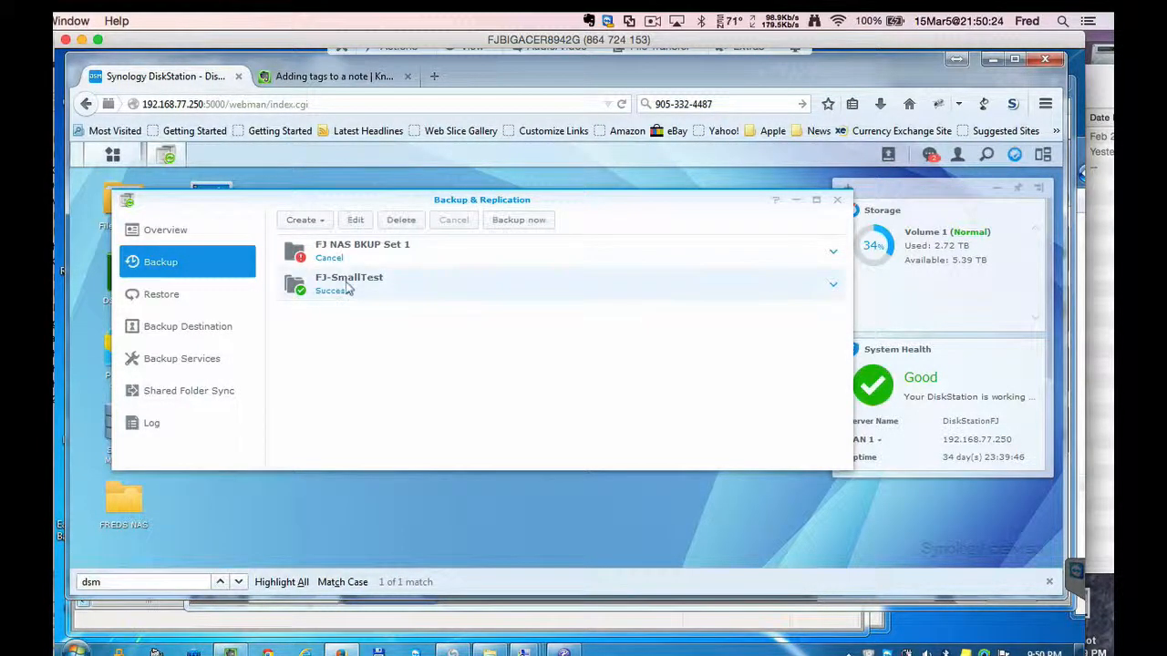
{"action": "left_click", "coordinate": [399, 223]}
{"action": "left_click", "coordinate": [558, 357]}
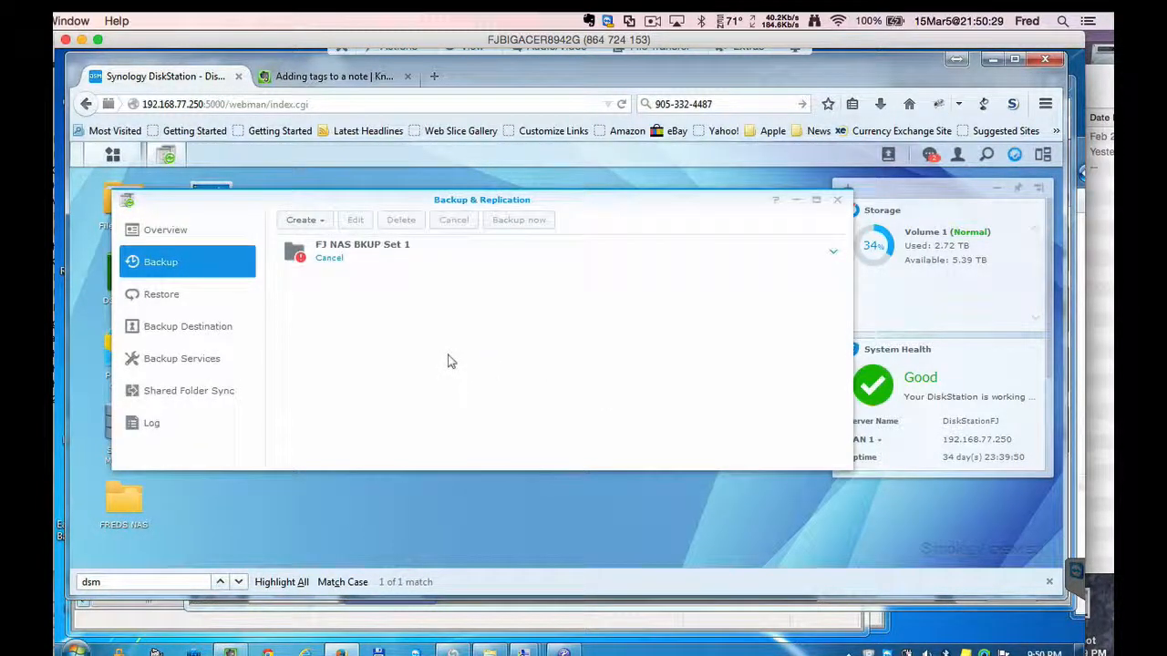
- Start a new data backup task that stores its data in the existing backup destination JANE
{"action": "left_click", "coordinate": [308, 220]}
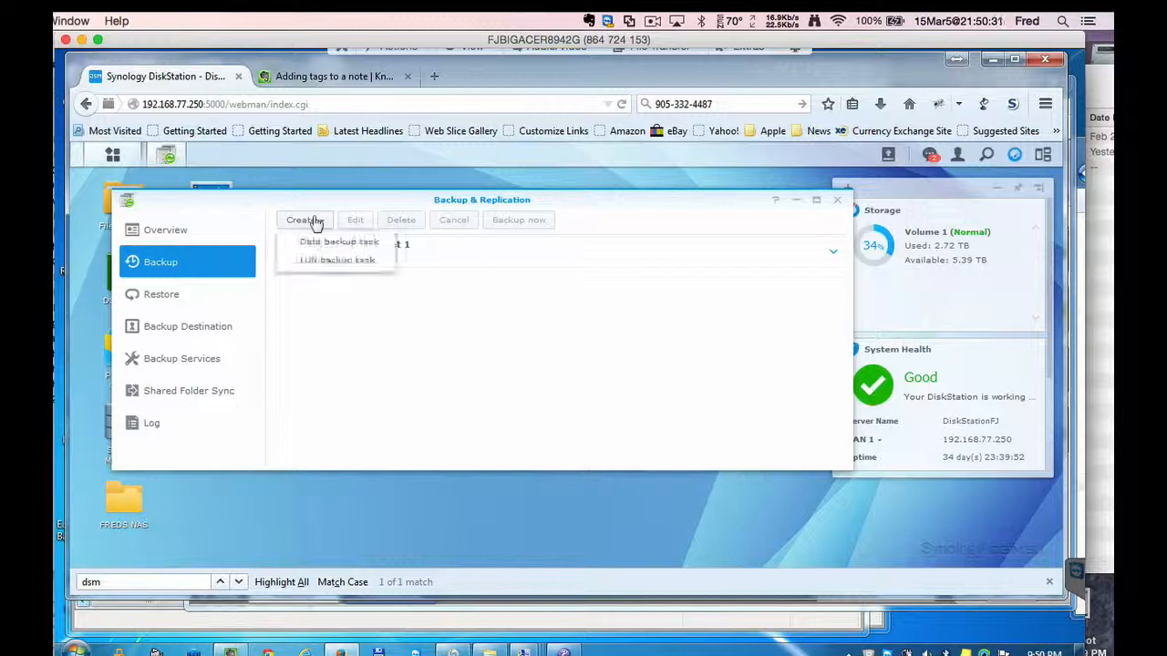
{"action": "left_click", "coordinate": [324, 246]}
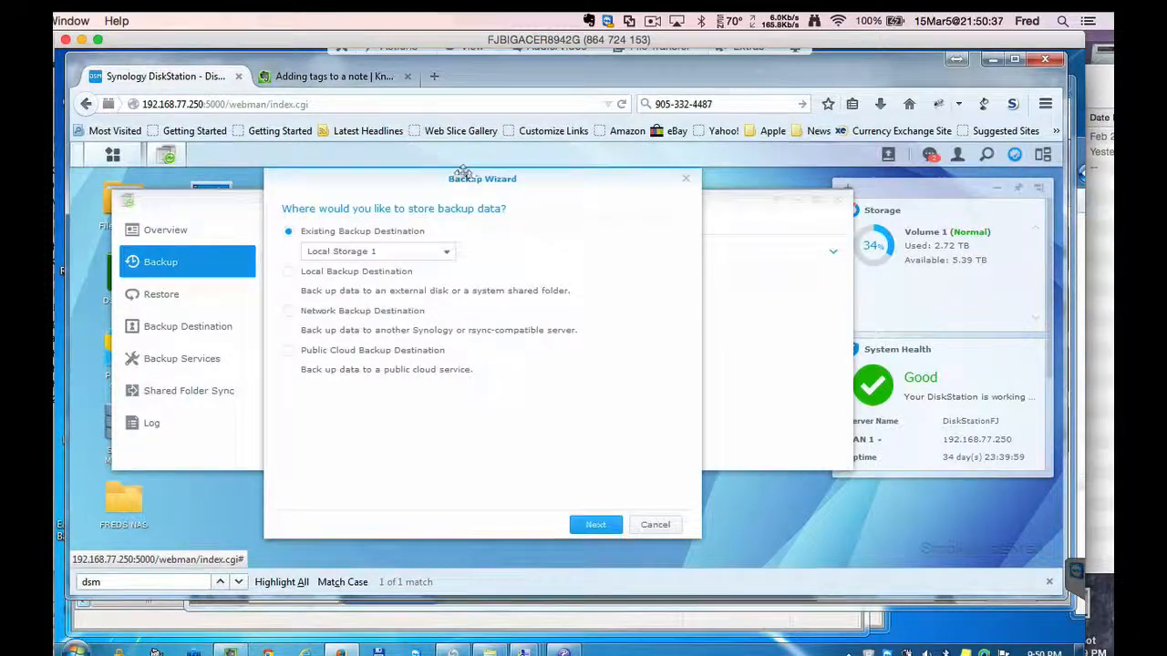
{"action": "left_click", "coordinate": [357, 253]}
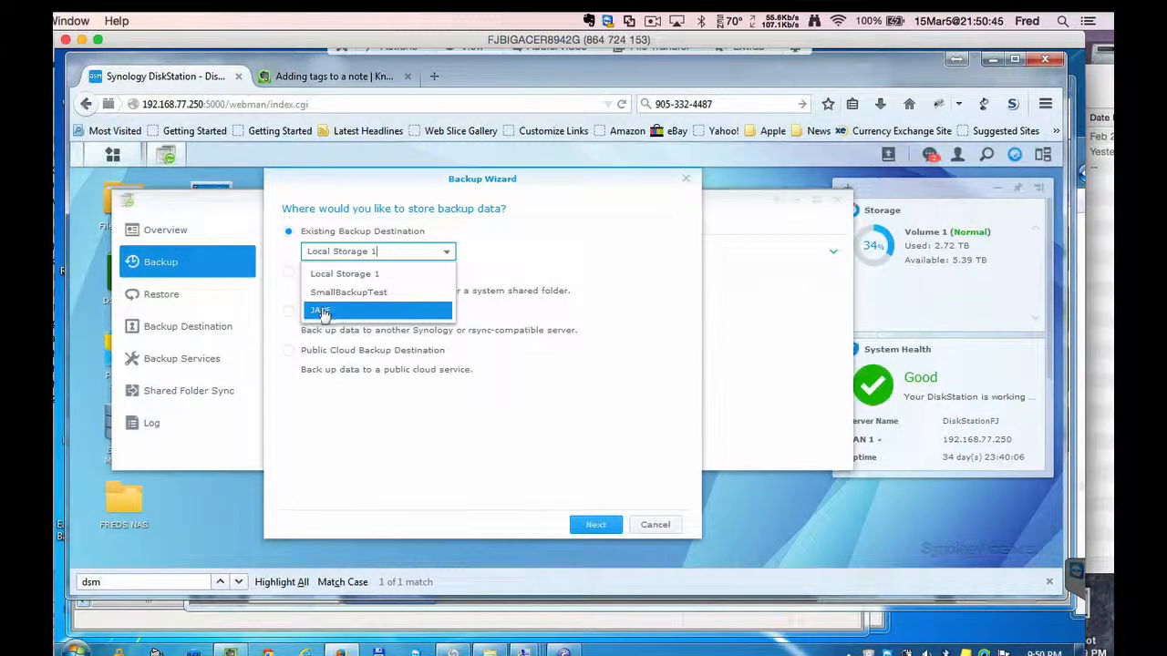
{"action": "left_click", "coordinate": [321, 311]}
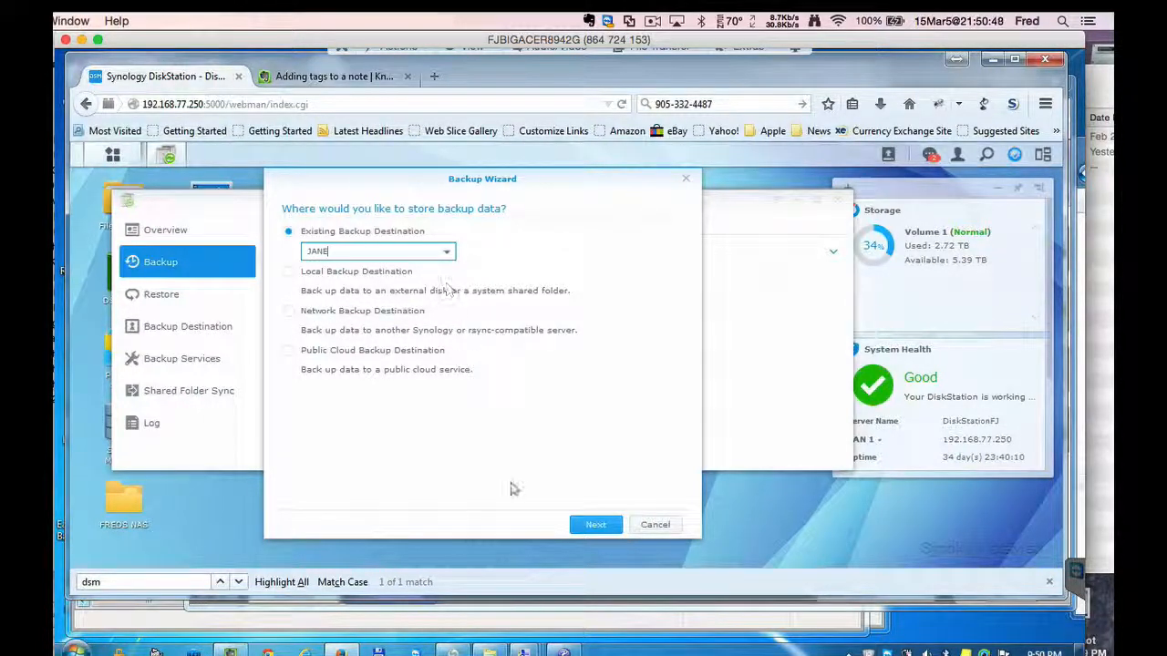
{"action": "left_click", "coordinate": [594, 526]}
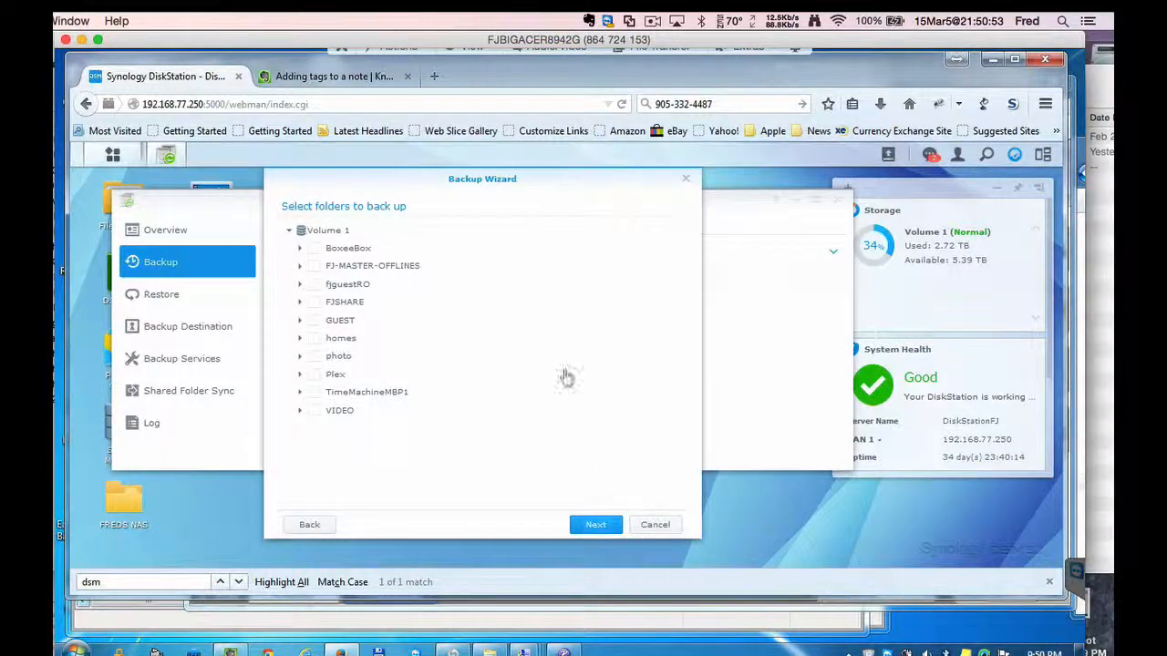
- Choose only the TEMP-SmallTest folder inside the user's folder under homes for backup, and include no applications
{"action": "left_click", "coordinate": [301, 339]}
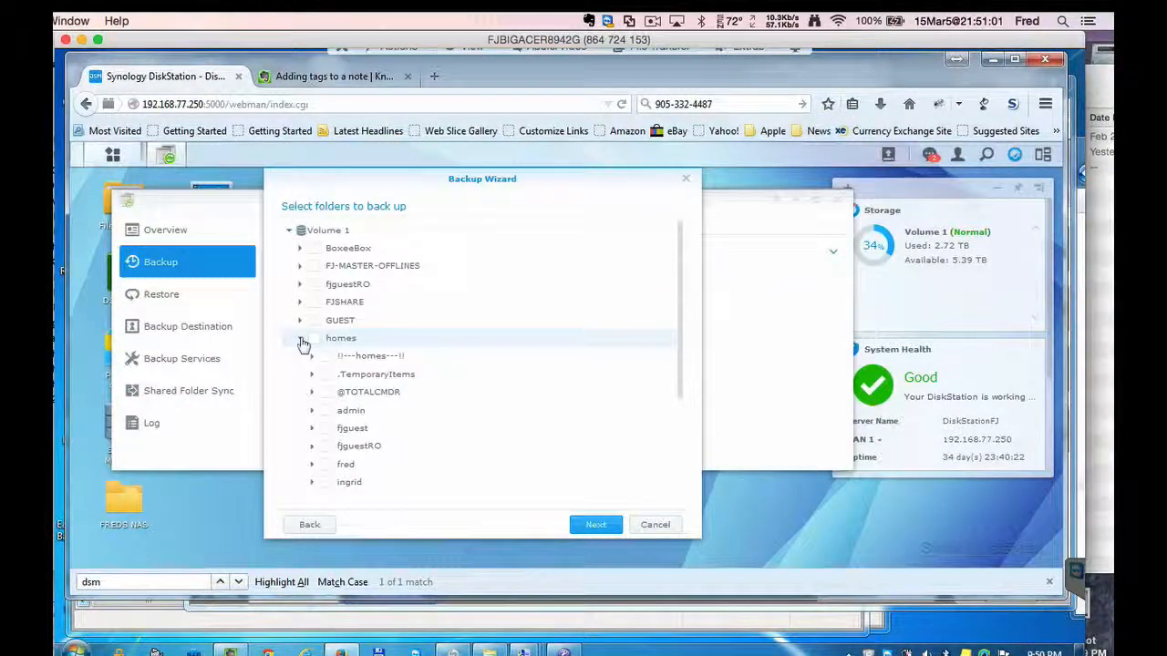
{"action": "left_click", "coordinate": [311, 411]}
{"action": "left_click", "coordinate": [313, 466]}
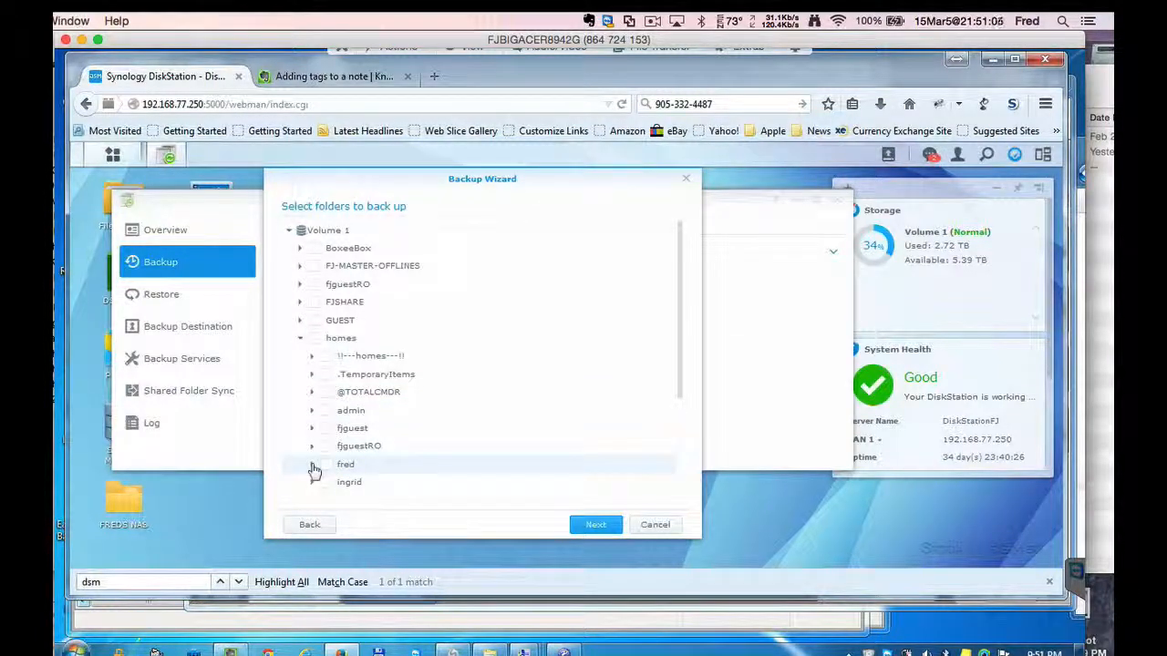
{"action": "scroll", "coordinate": [416, 451], "scroll_direction": "down", "scroll_amount": 5}
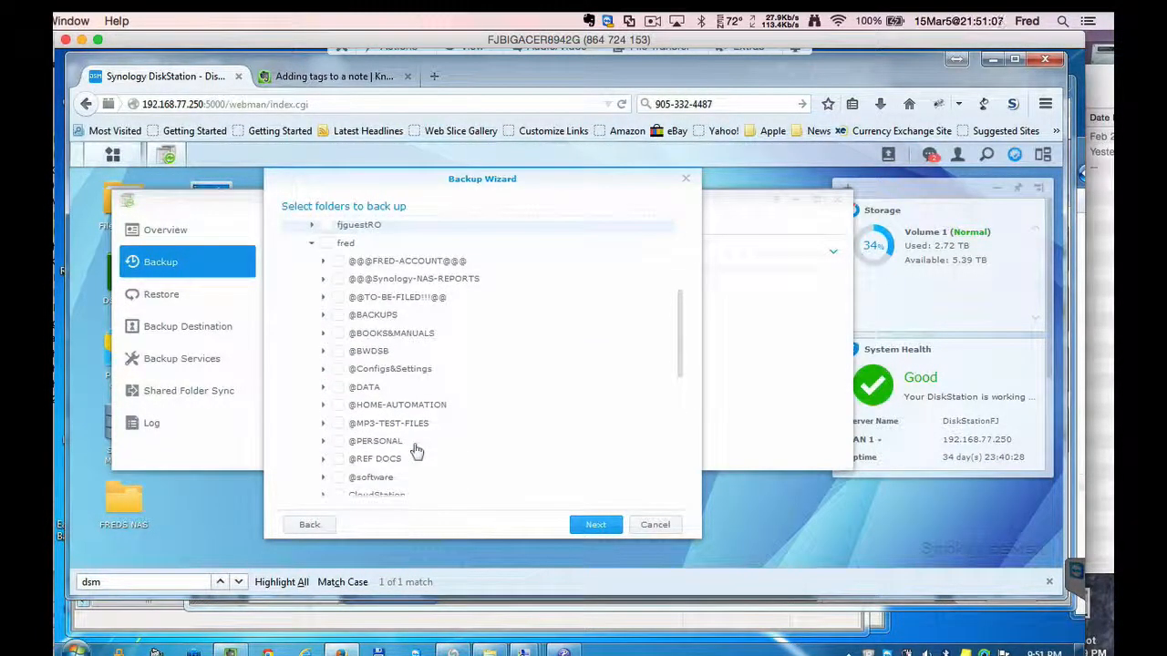
{"action": "scroll", "coordinate": [417, 451], "scroll_direction": "down", "scroll_amount": 10}
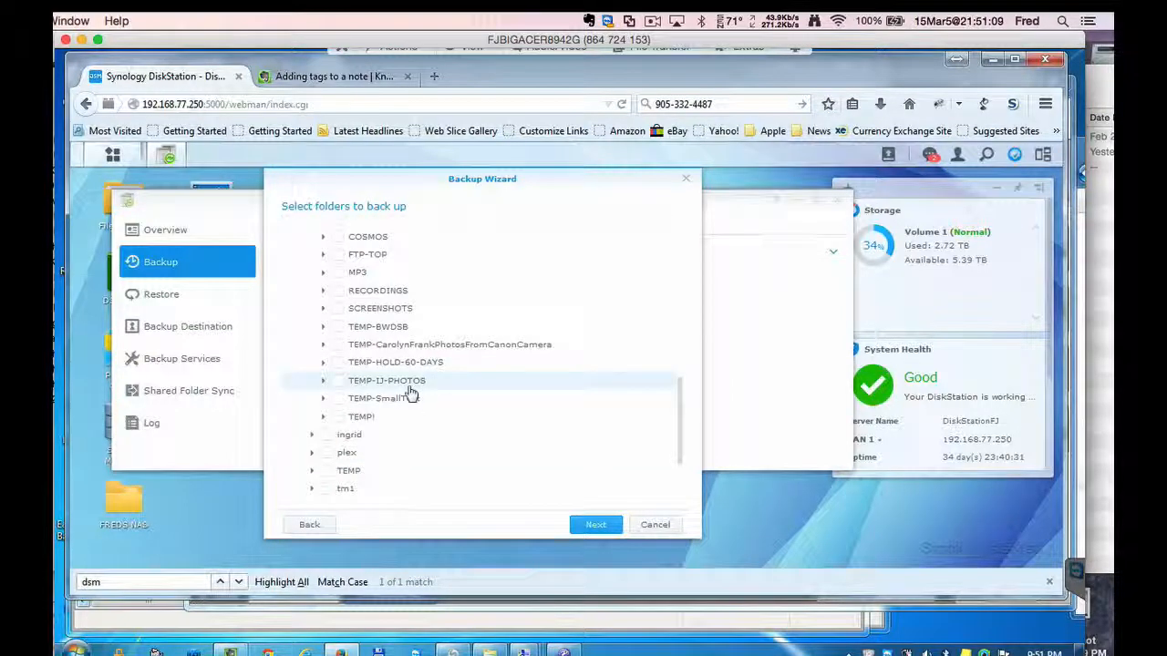
{"action": "left_click", "coordinate": [339, 401]}
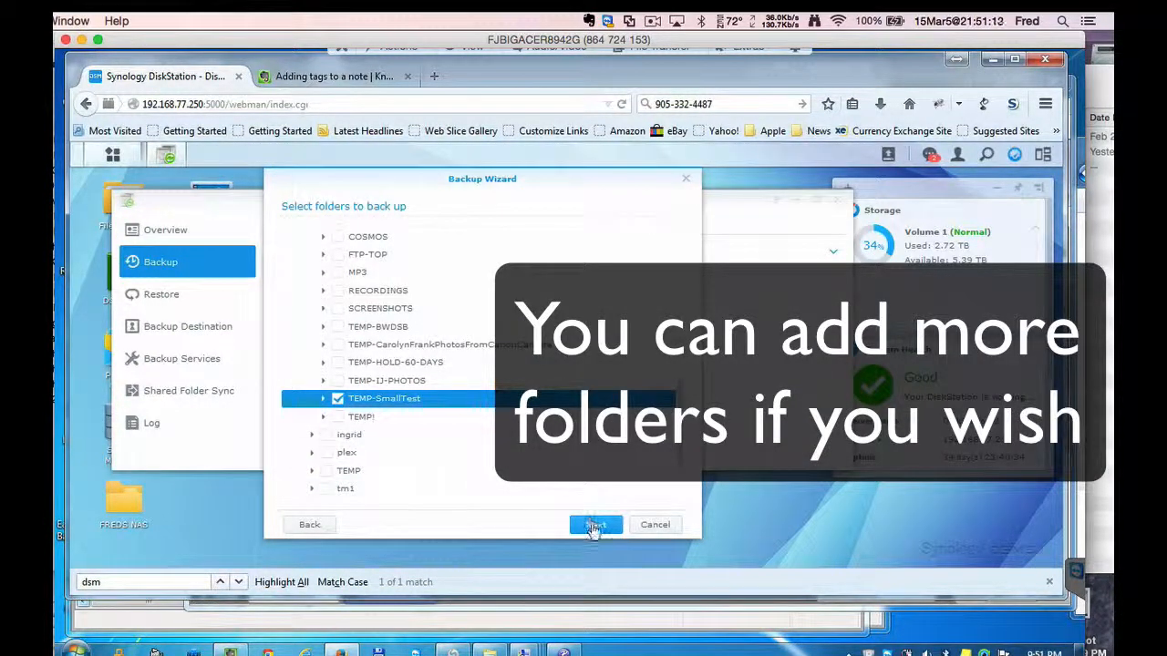
{"action": "left_click", "coordinate": [595, 526]}
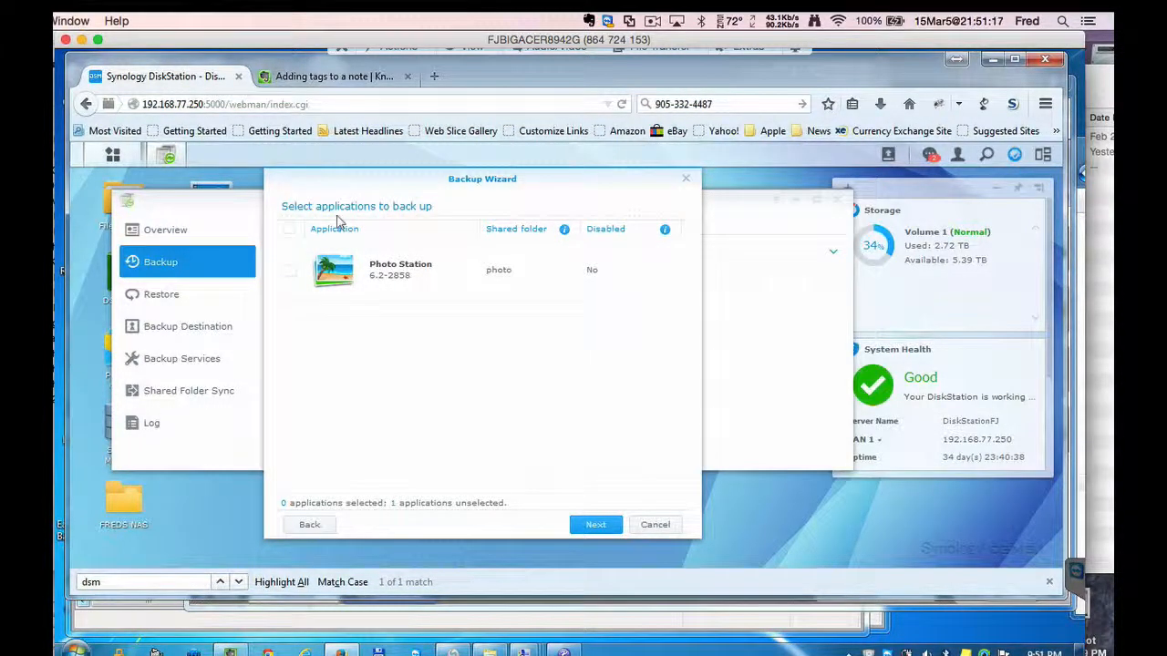
{"action": "left_click", "coordinate": [597, 526]}
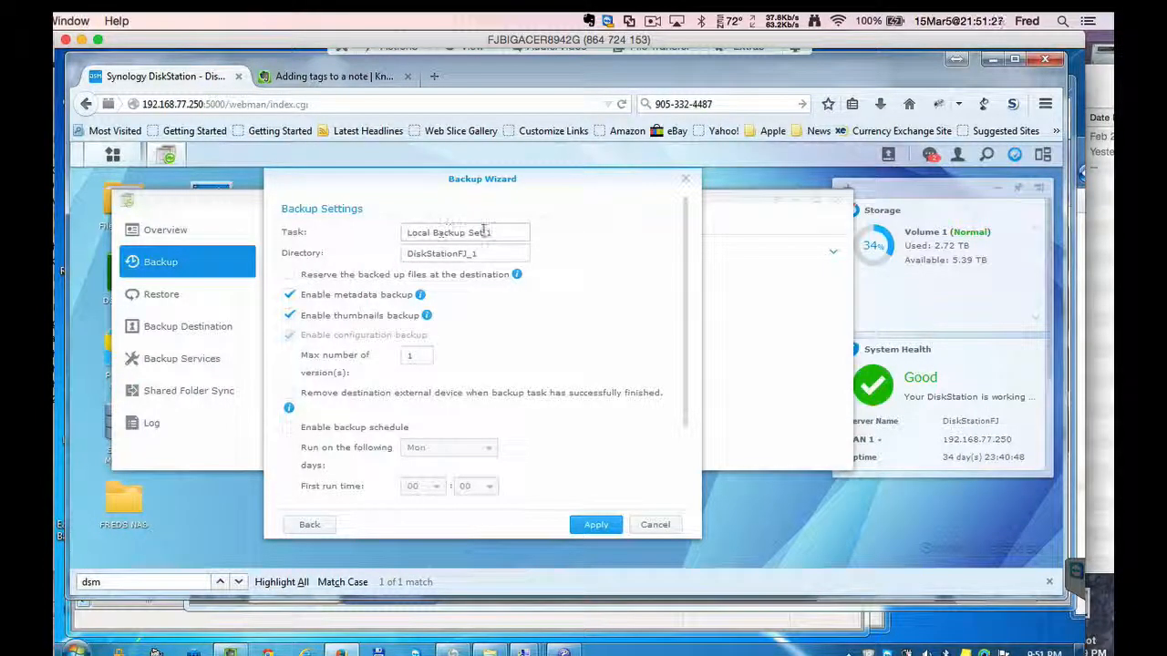
- Name the backup task test-15mar5 and create it with the default directory and backup options
{"action": "left_click_drag", "start_coordinate": [514, 232], "coordinate": [383, 236]}
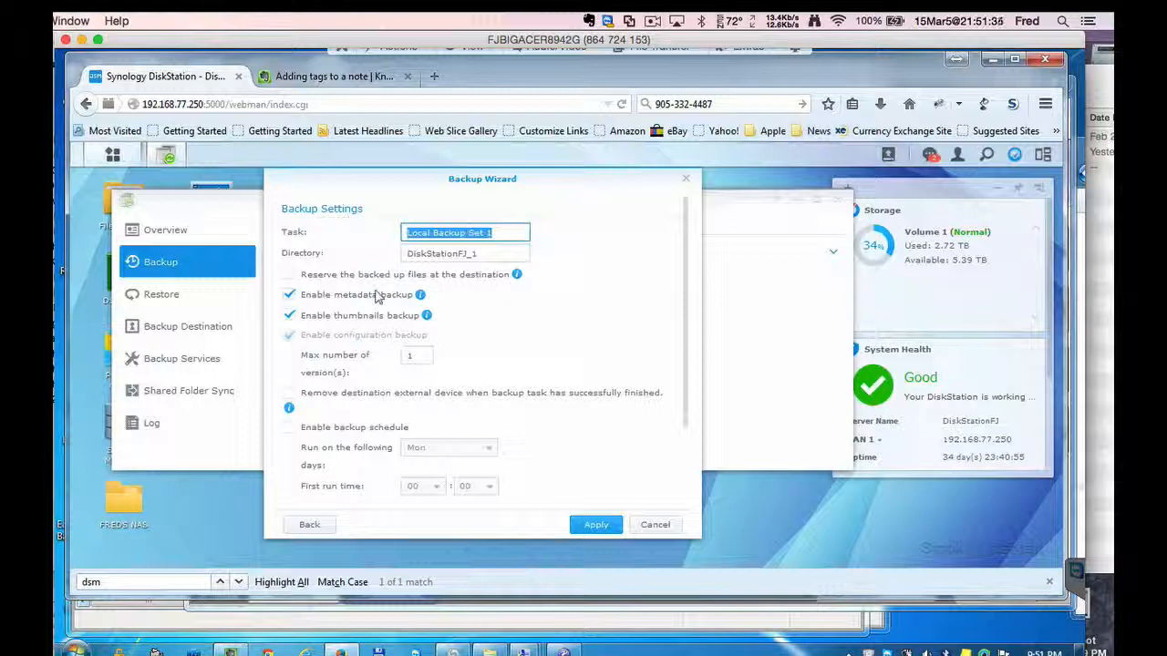
{"action": "type", "text": "test"}
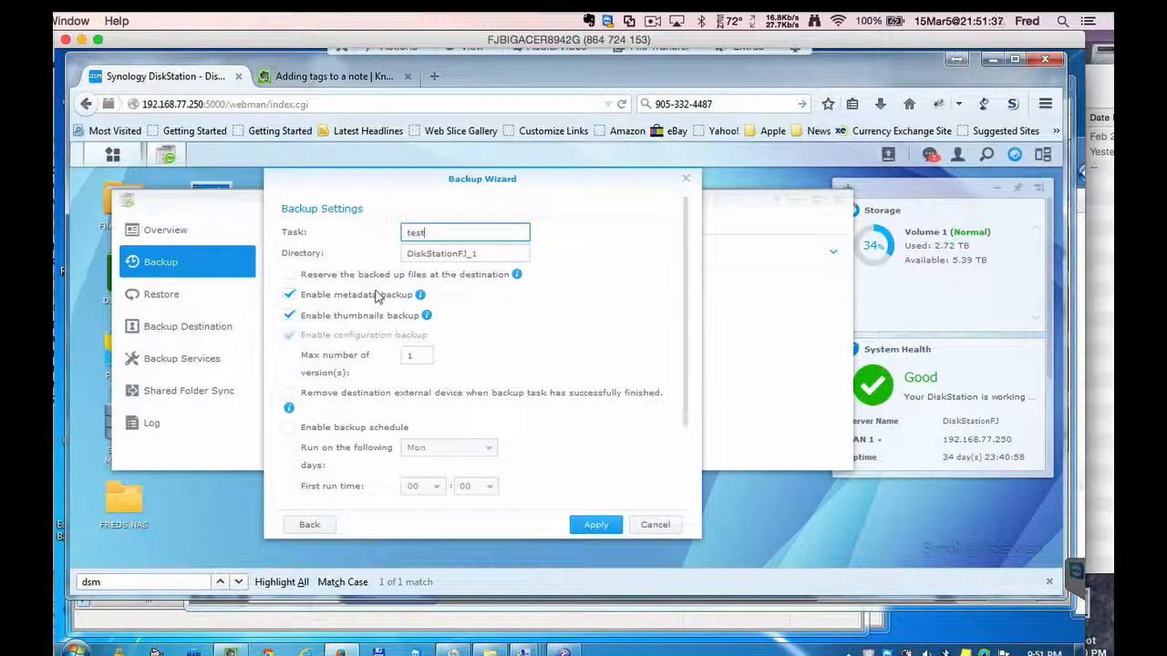
{"action": "type", "text": "-15"}
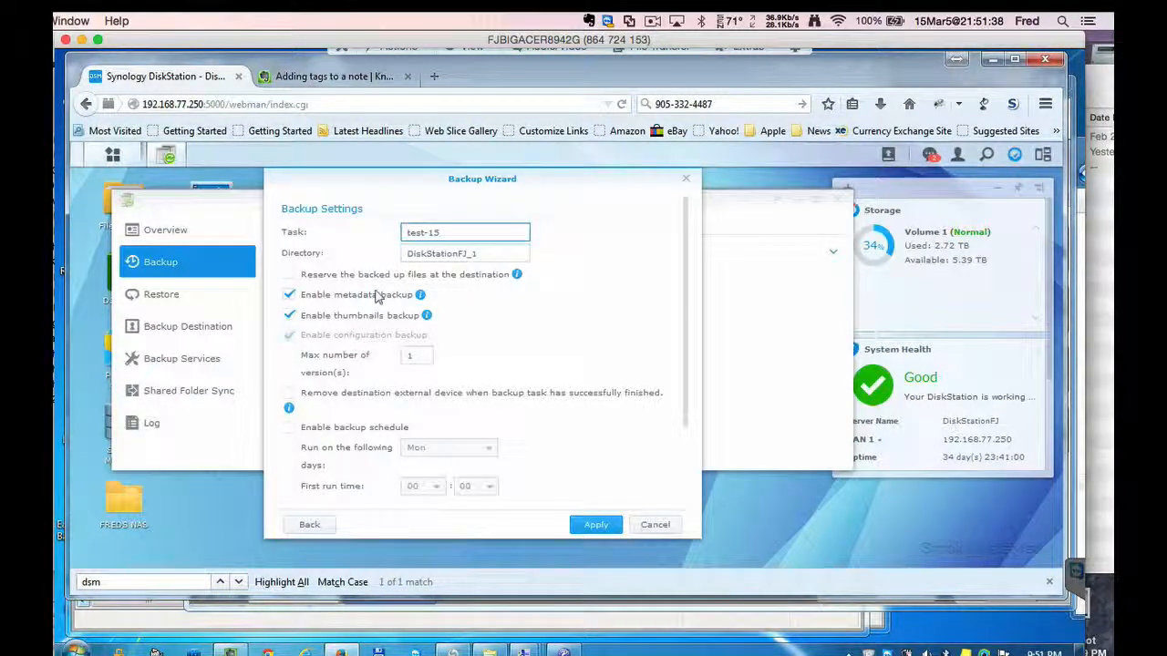
{"action": "type", "text": "mar5"}
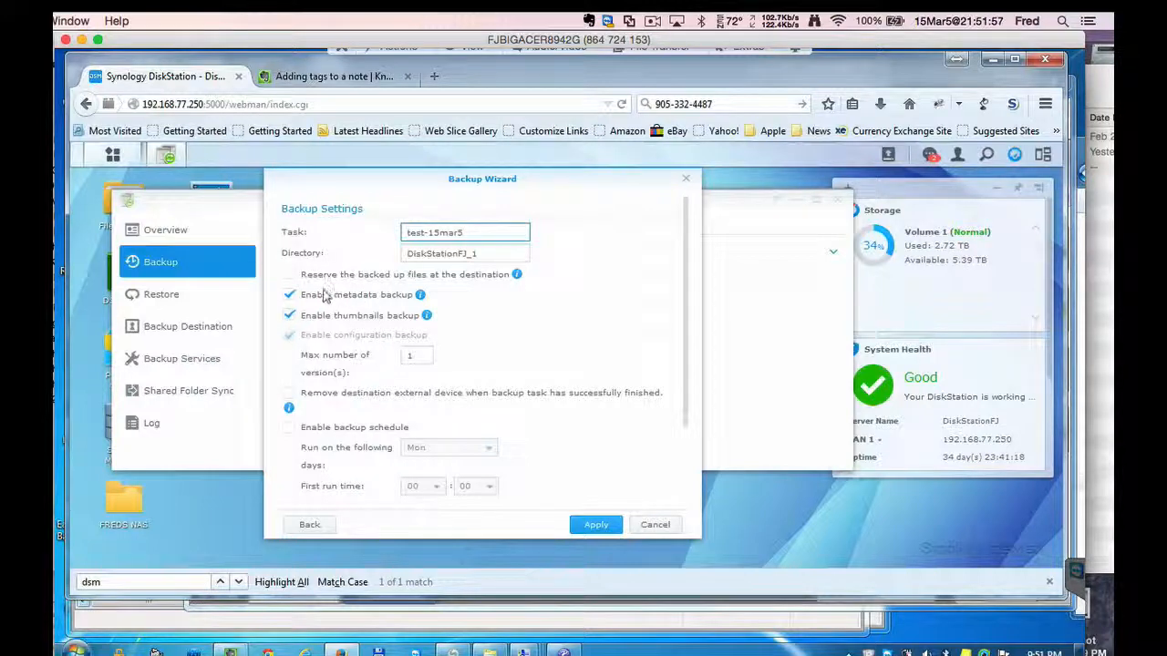
{"action": "left_click", "coordinate": [289, 315]}
{"action": "left_click", "coordinate": [289, 315]}
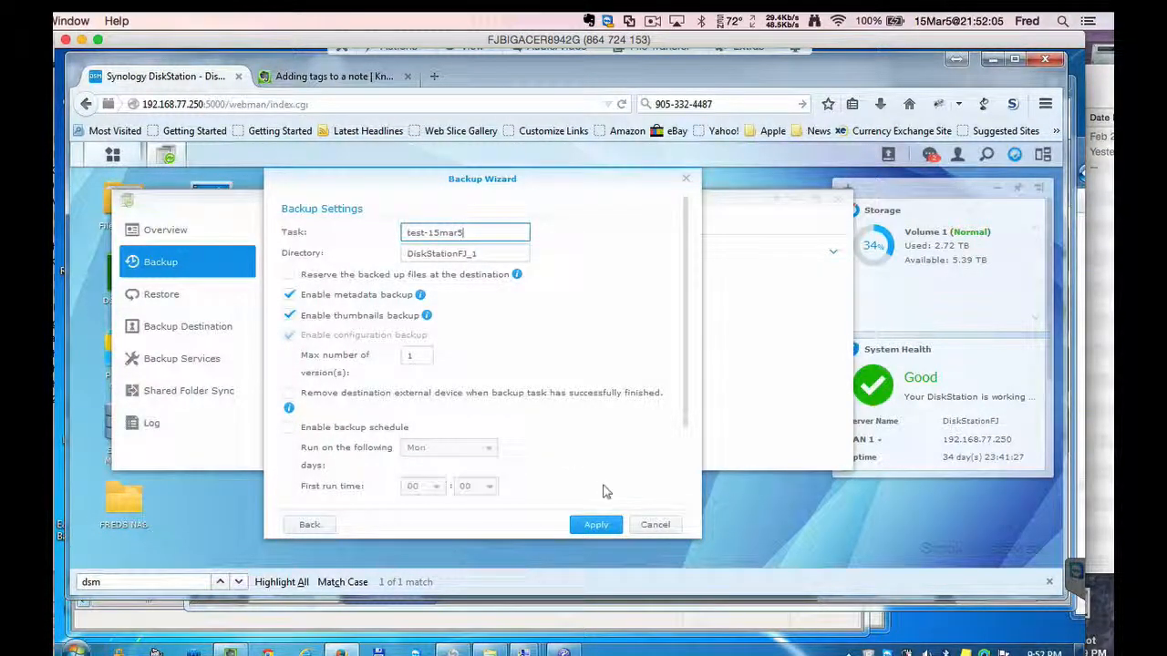
{"action": "left_click", "coordinate": [596, 526]}
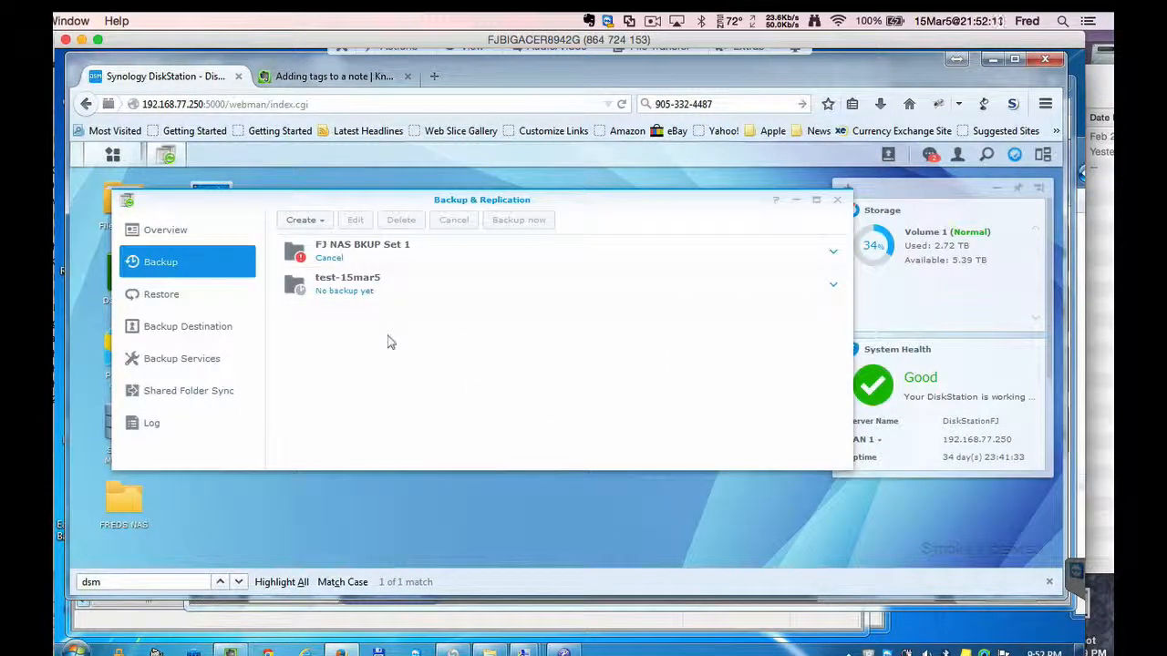
- Run the test-15mar5 backup task immediately, and close Backup & Replication once it has finished
{"action": "left_click", "coordinate": [349, 288]}
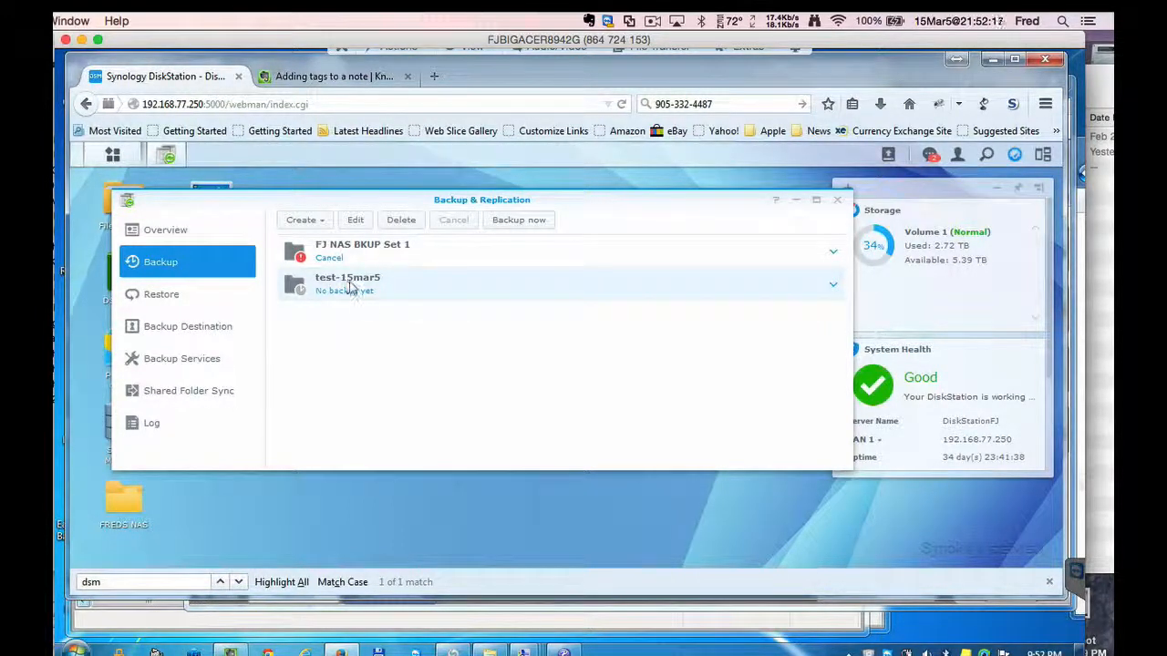
{"action": "left_click", "coordinate": [527, 222]}
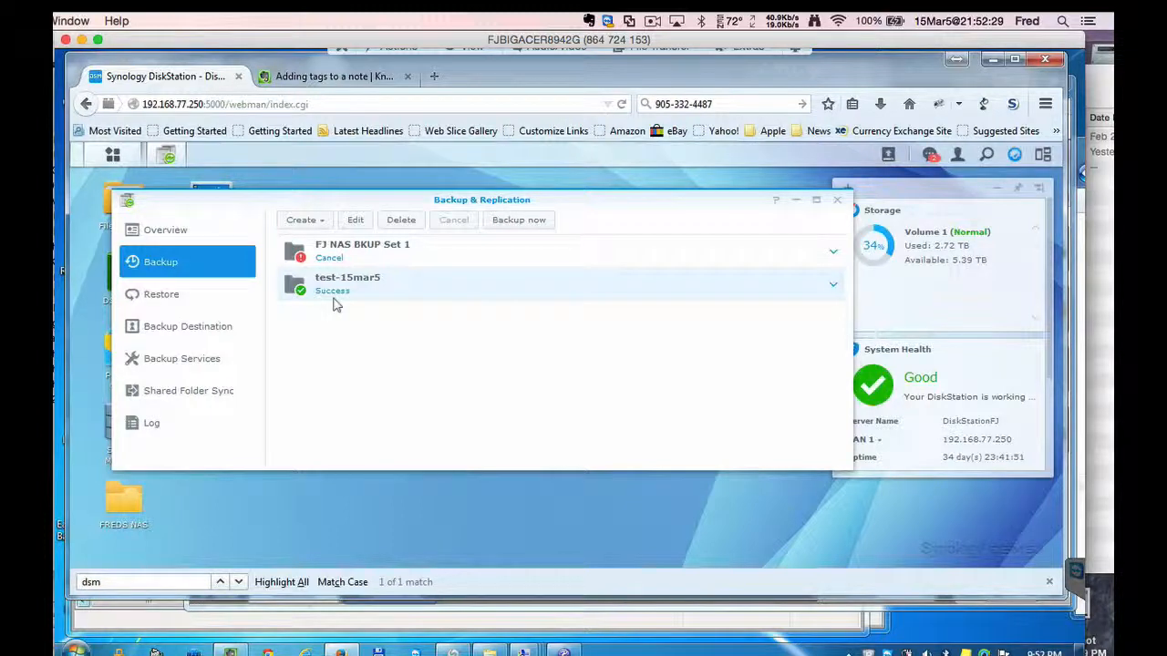
{"action": "left_click", "coordinate": [838, 201]}
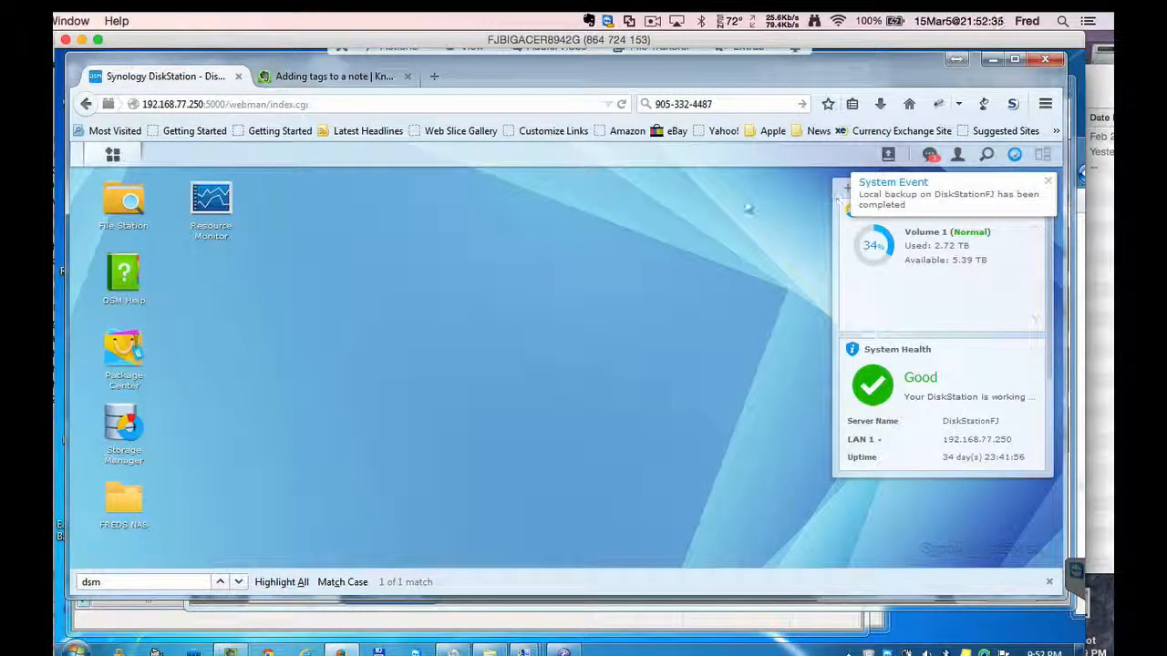
- Check the backed-up files on usbshare2 in File Station, from DiskStationFJ_1 through homes down to TEMP-SmallTest, and close File Station
{"action": "left_click", "coordinate": [126, 202]}
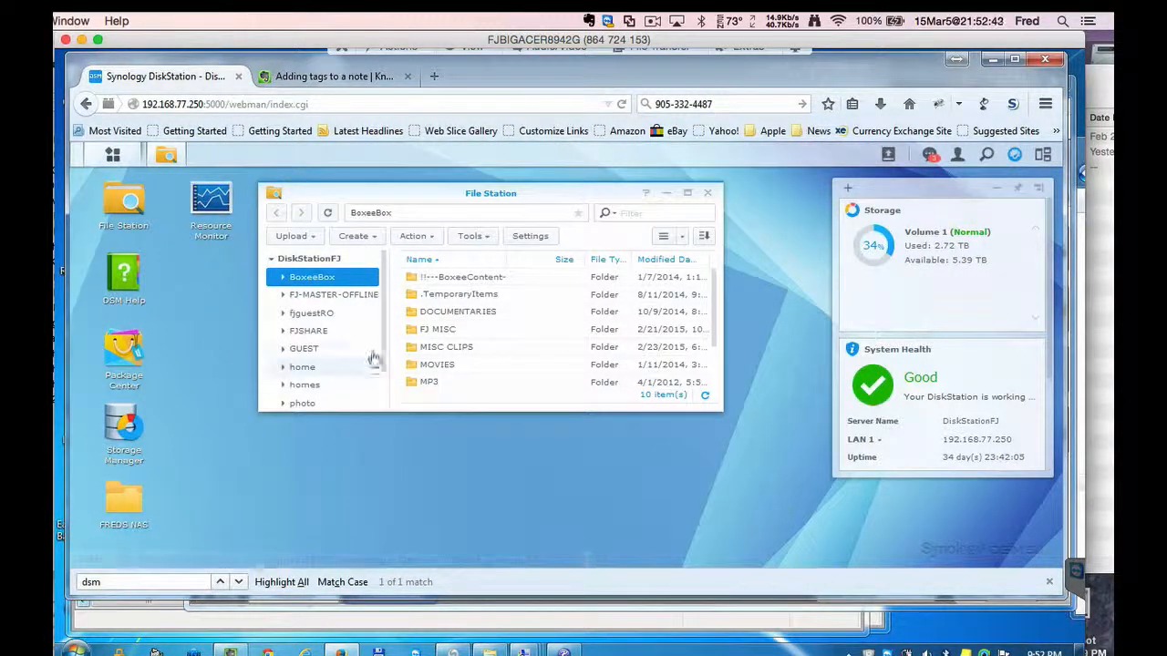
{"action": "scroll", "coordinate": [390, 364], "scroll_direction": "down", "scroll_amount": 2}
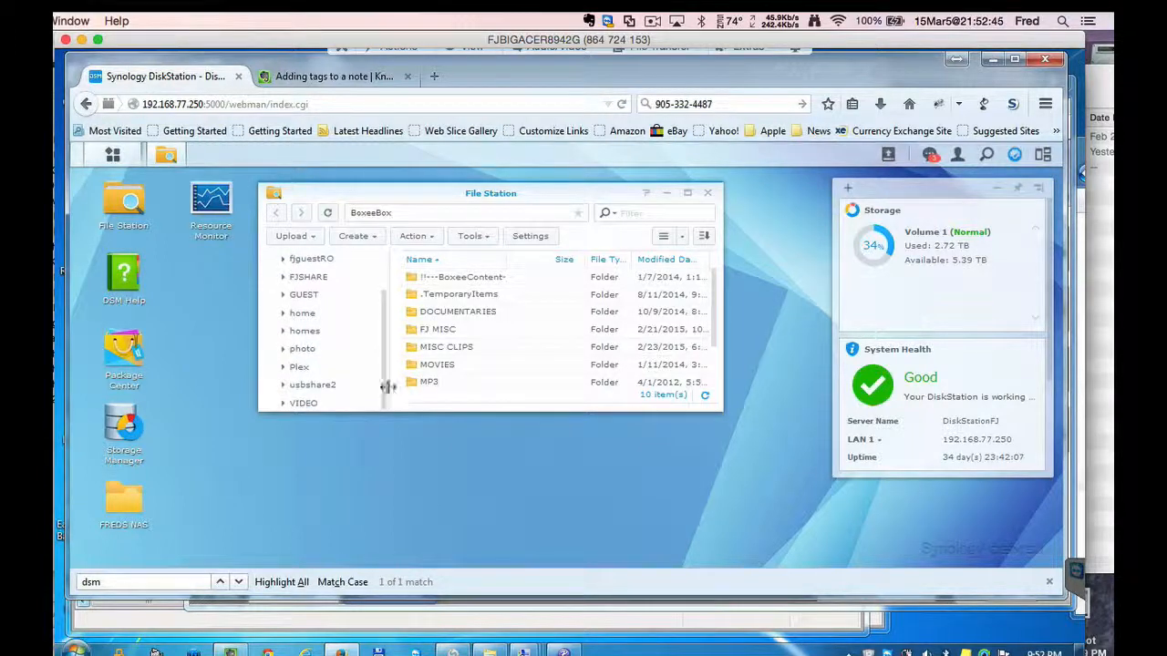
{"action": "left_click", "coordinate": [315, 385]}
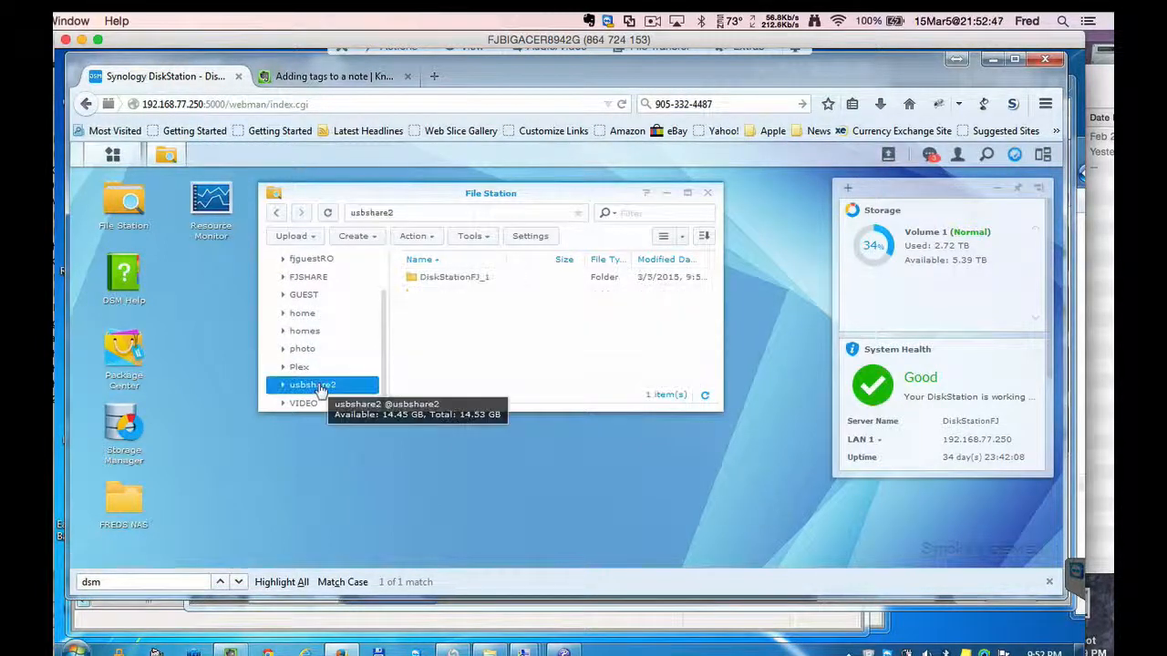
{"action": "double_click", "coordinate": [457, 281]}
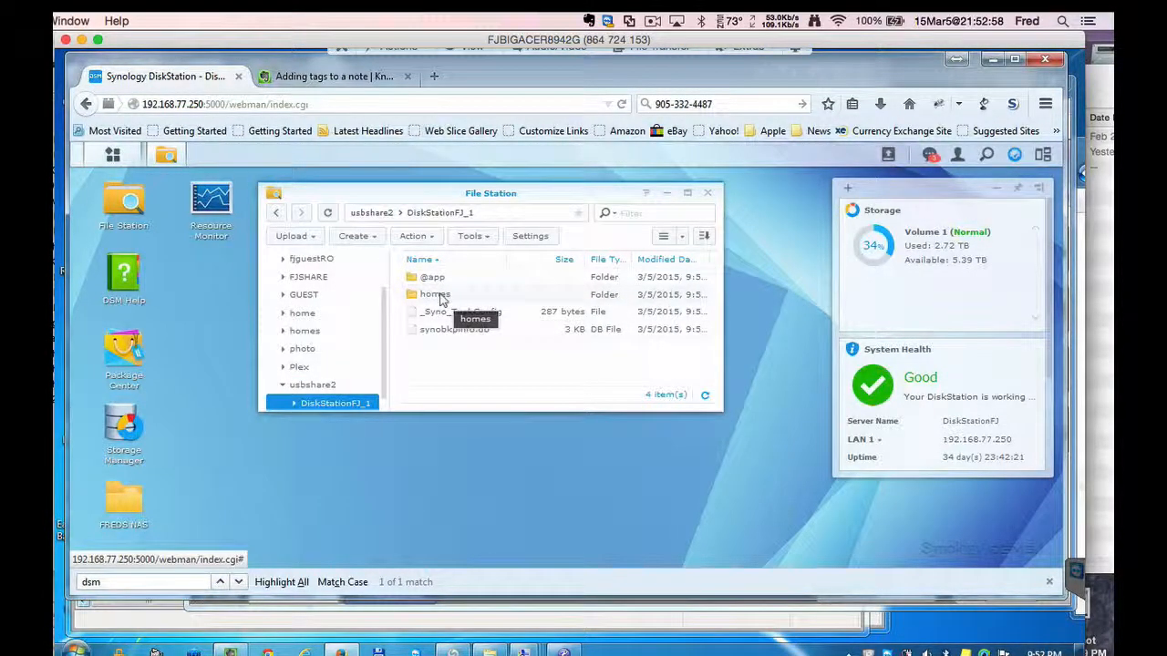
{"action": "double_click", "coordinate": [436, 294]}
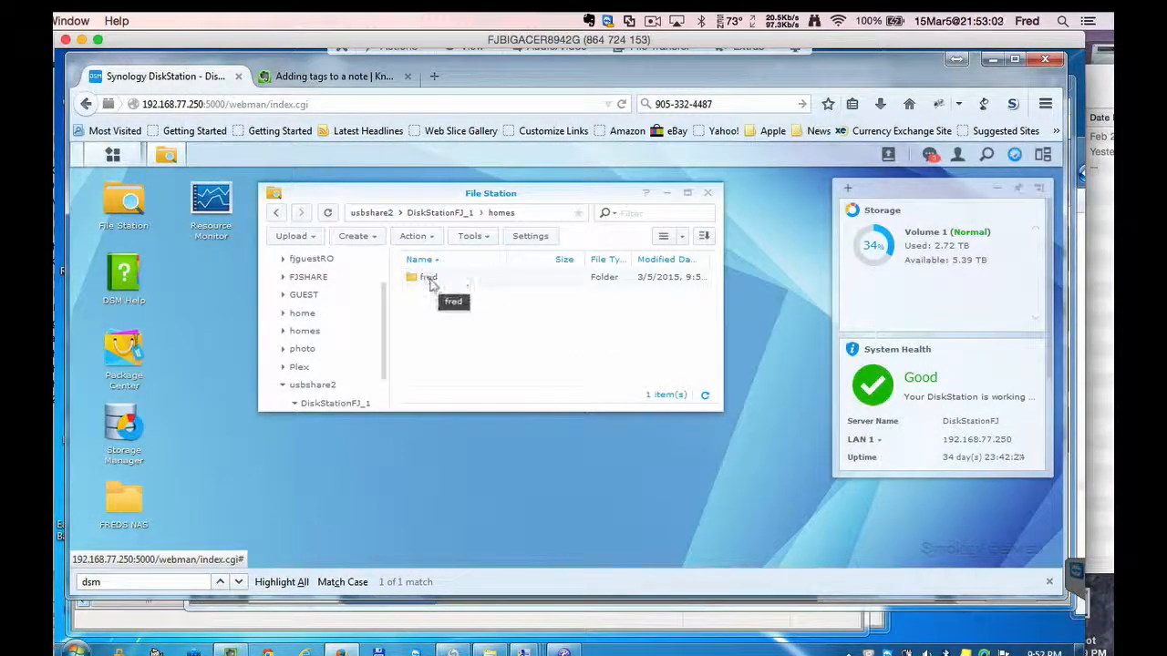
{"action": "double_click", "coordinate": [431, 281]}
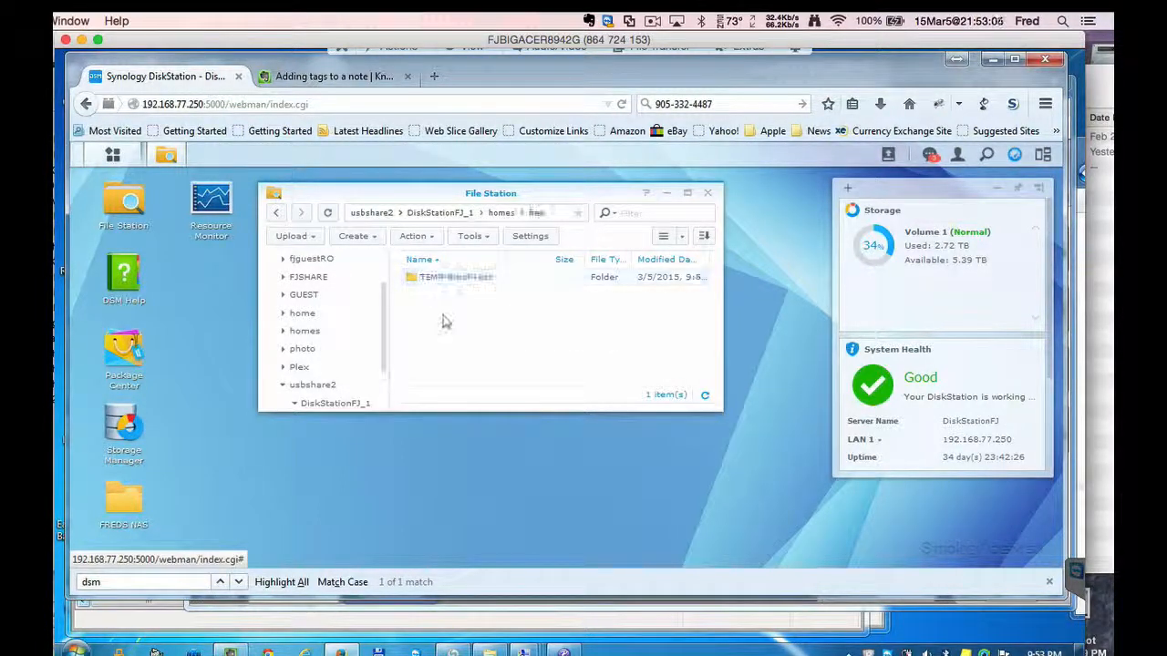
{"action": "double_click", "coordinate": [472, 281]}
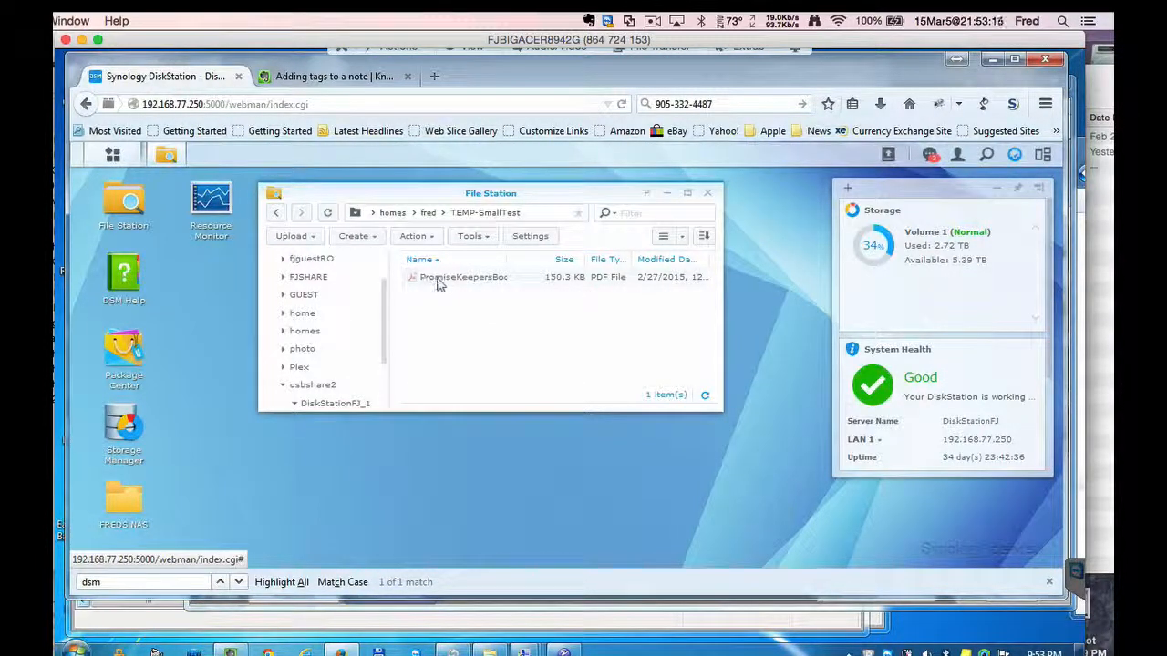
{"action": "left_click", "coordinate": [708, 195]}
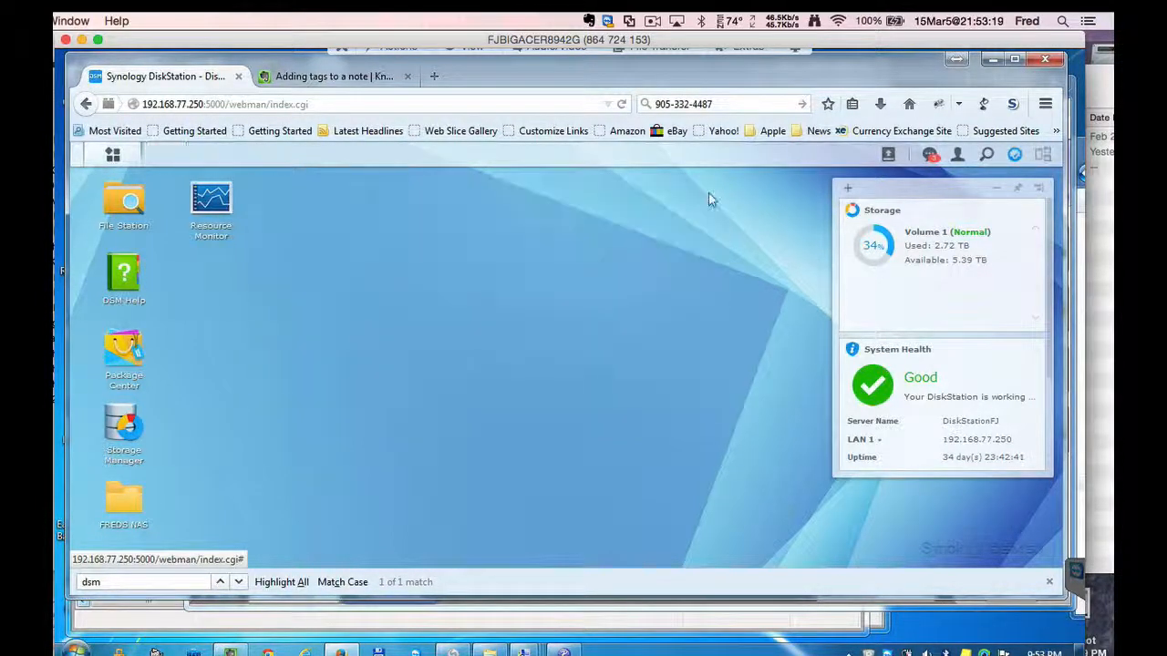
- Eject the USB disk from the DiskStation's external devices
{"action": "left_click", "coordinate": [889, 156]}
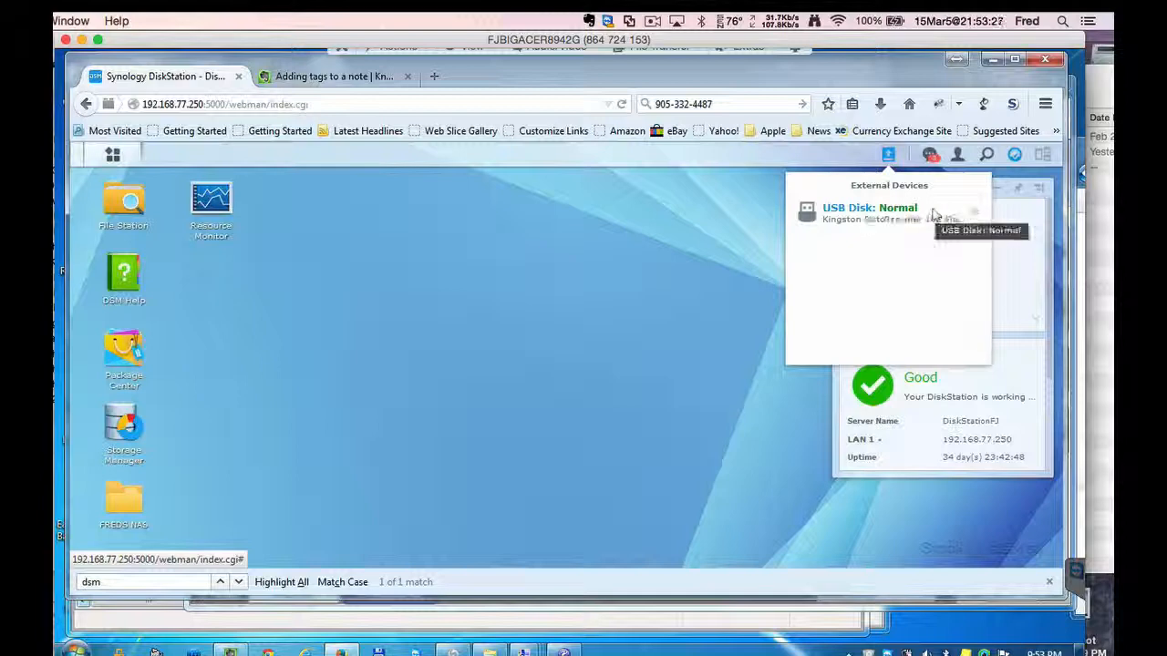
{"action": "left_click", "coordinate": [981, 216]}
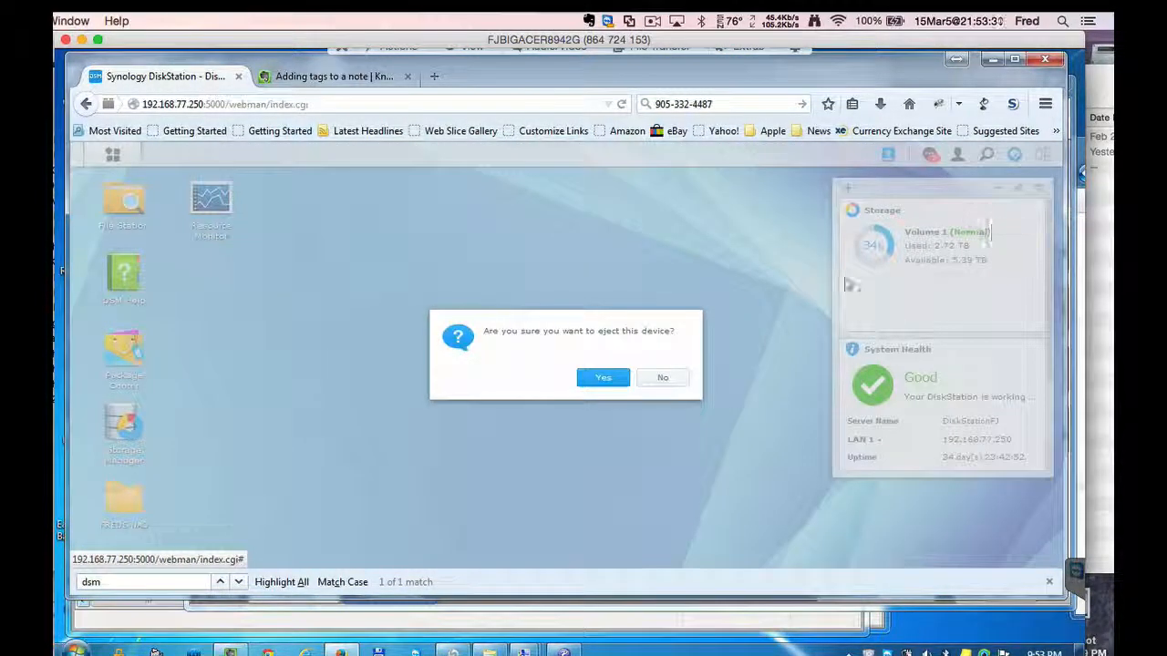
{"action": "left_click", "coordinate": [603, 379]}
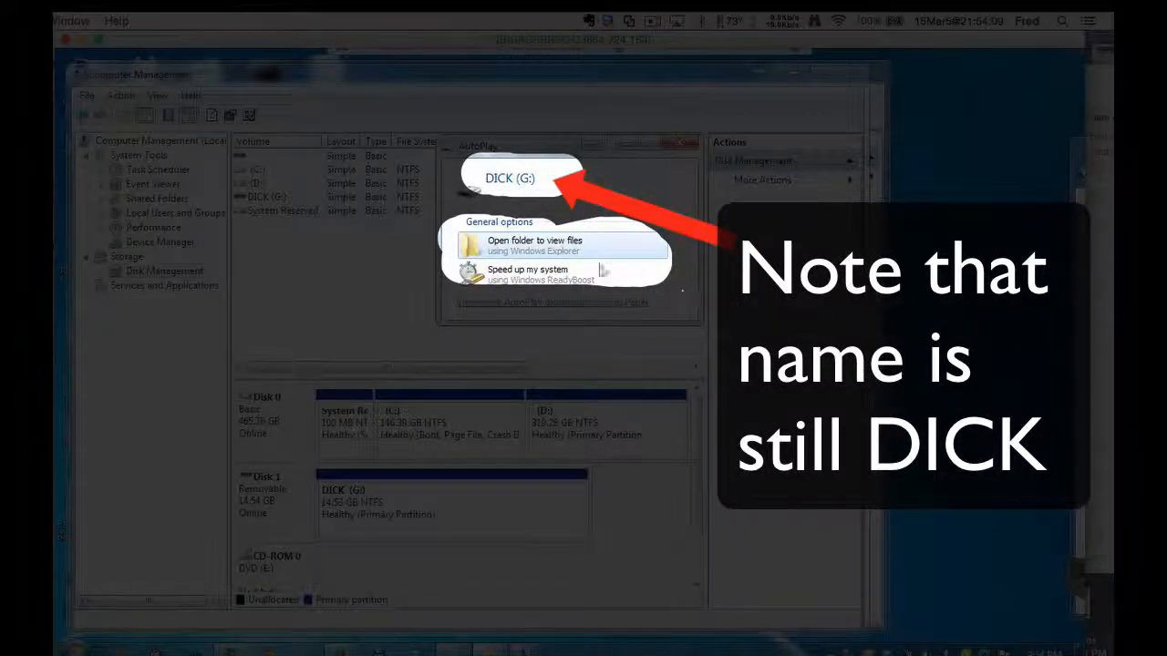
- Open USB drive G: in Windows, browse from DiskStationFJ_1 through homes and the user's folder to TEMP-SmallTest, and widen the Type column
{"action": "left_click", "coordinate": [518, 247]}
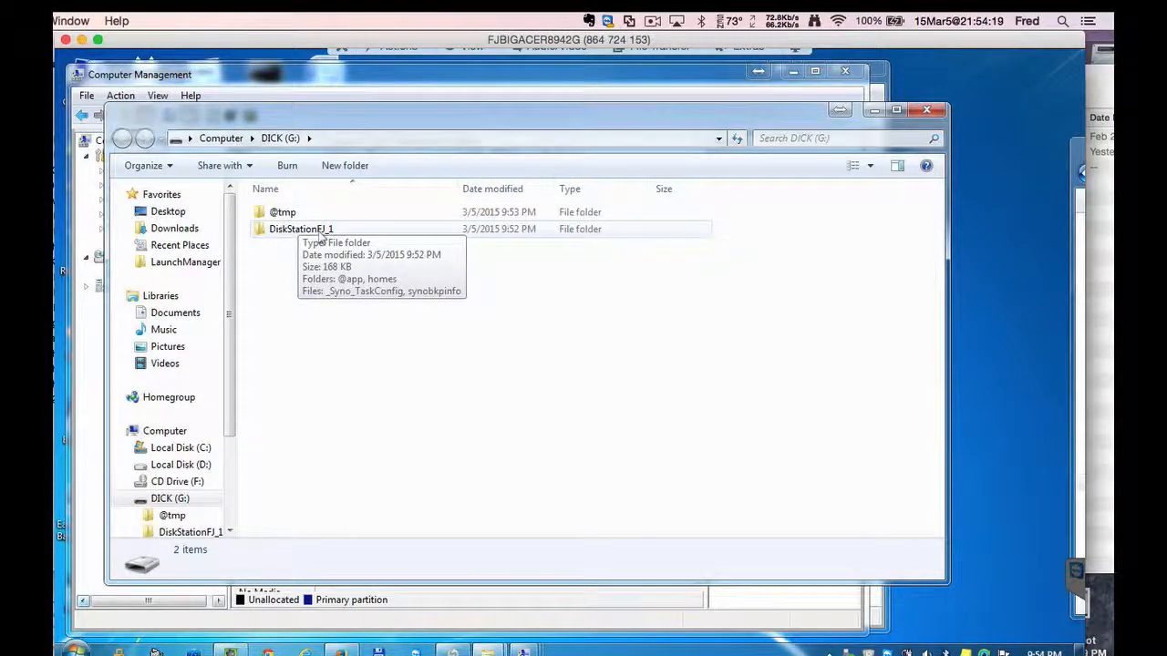
{"action": "double_click", "coordinate": [282, 236]}
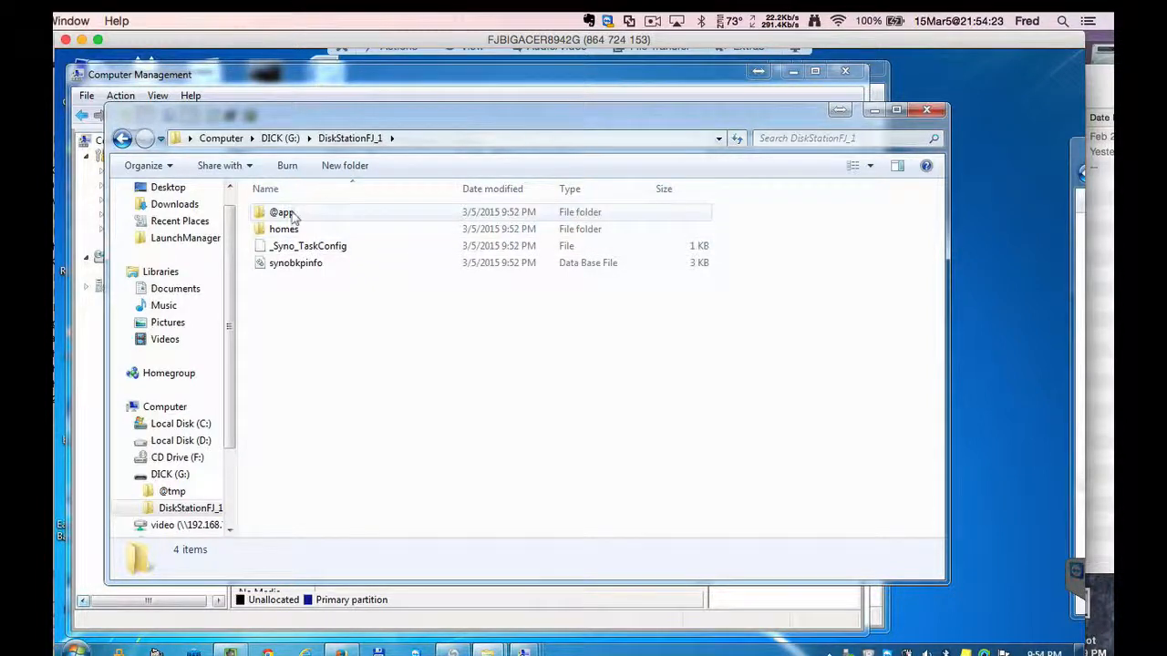
{"action": "mouse_move", "coordinate": [288, 235]}
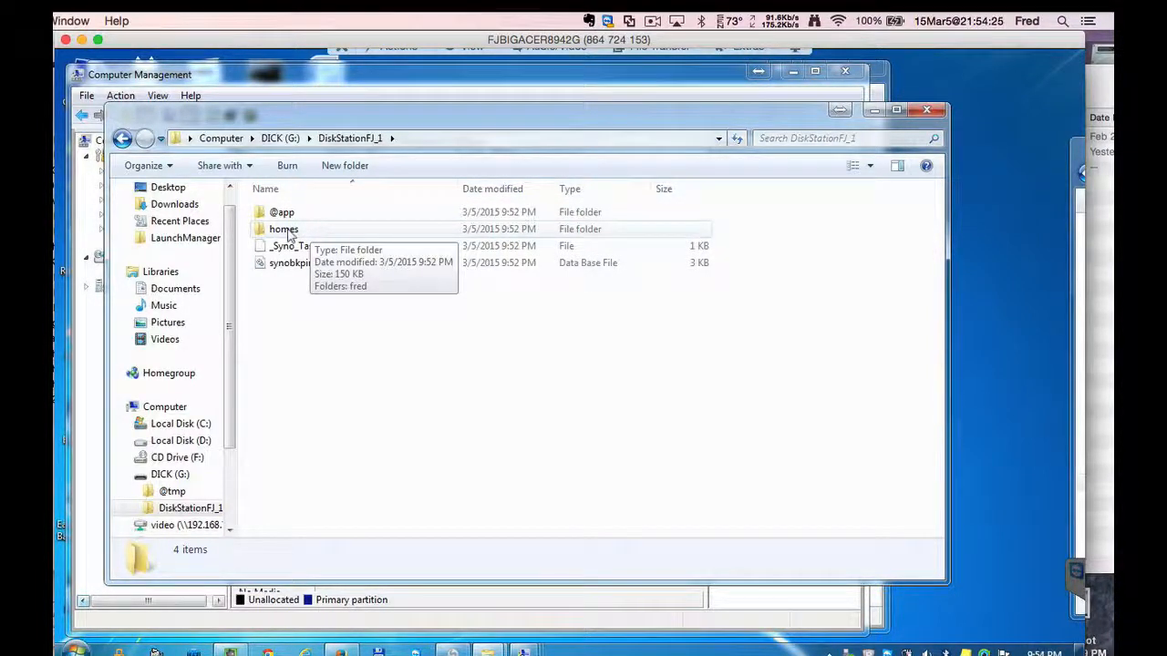
{"action": "double_click", "coordinate": [289, 230]}
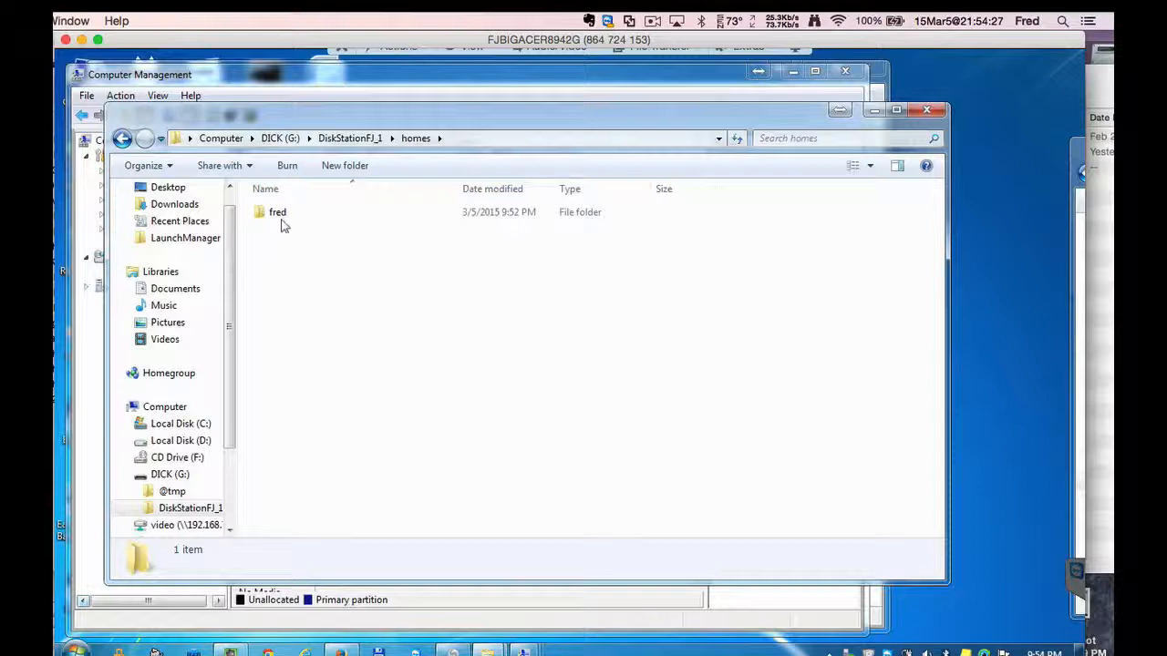
{"action": "double_click", "coordinate": [280, 219]}
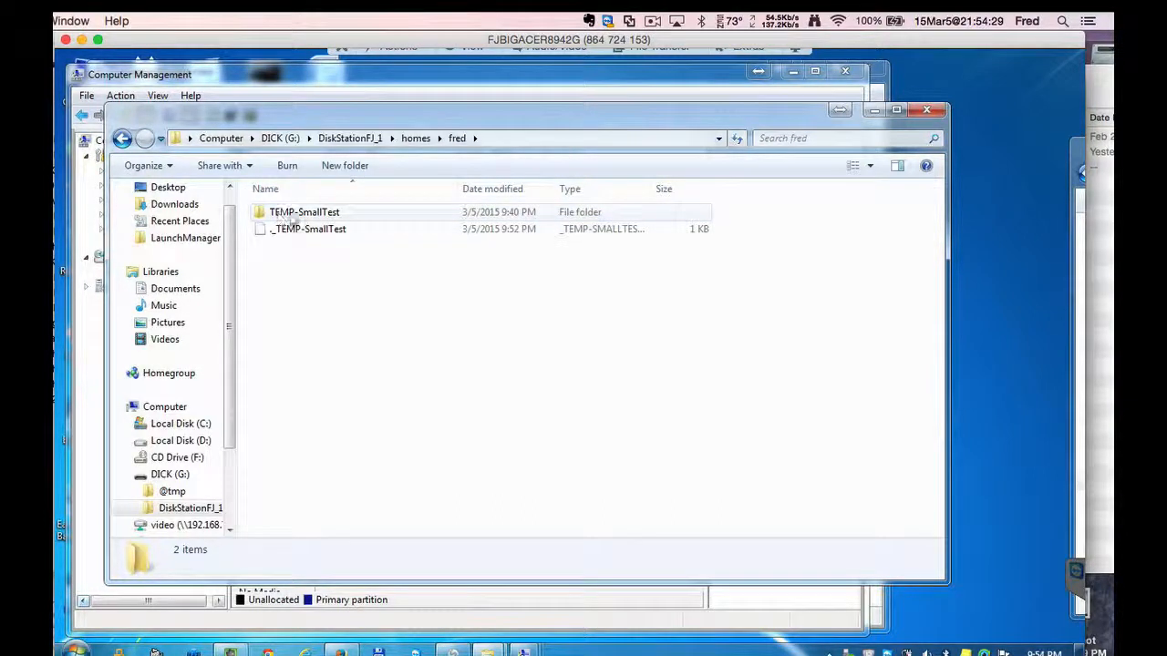
{"action": "double_click", "coordinate": [288, 217]}
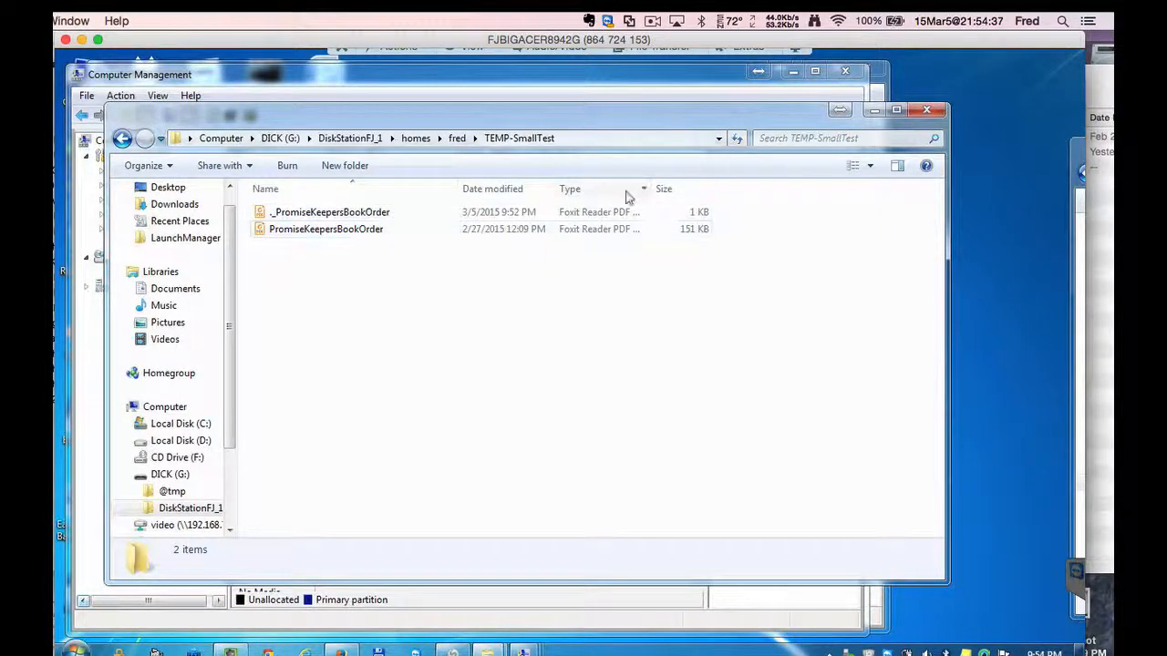
{"action": "left_click_drag", "start_coordinate": [650, 188], "coordinate": [708, 191]}
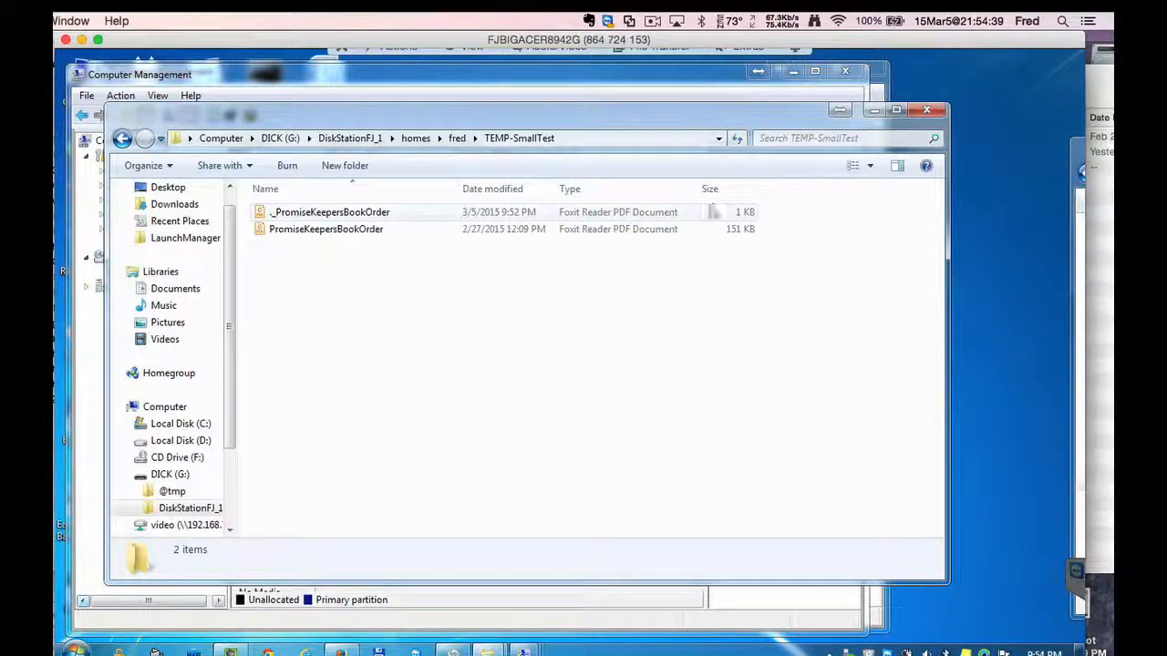
- Open the backed-up PromiseKeepersBookOrder PDF from TEMP-SmallTest, check that its contents are readable, and close it
{"action": "left_click", "coordinate": [292, 235]}
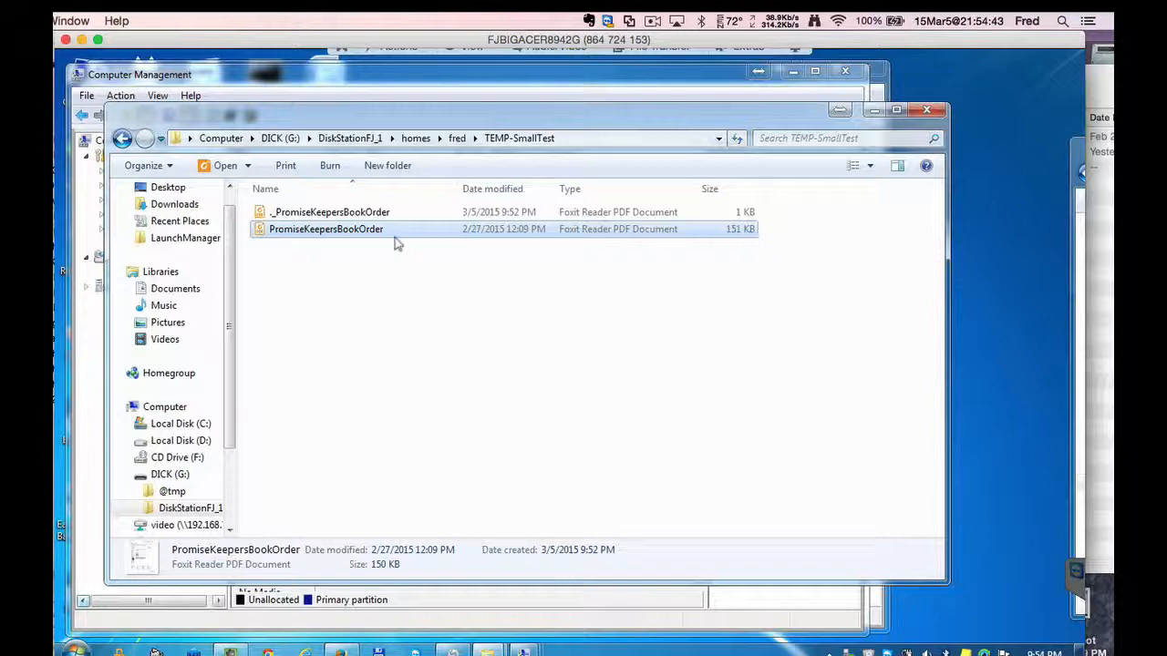
{"action": "double_click", "coordinate": [344, 233]}
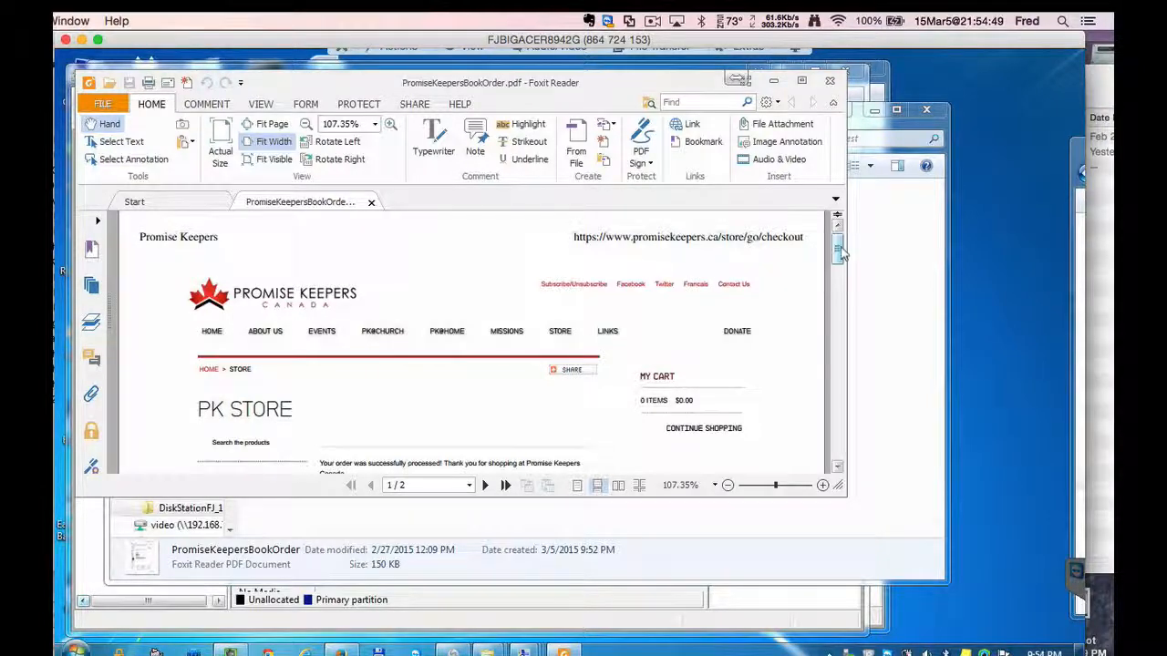
{"action": "mouse_move", "coordinate": [837, 244]}
{"action": "left_mouse_down"}
{"action": "mouse_move", "coordinate": [844, 265]}
{"action": "mouse_move", "coordinate": [844, 237]}
{"action": "left_mouse_up"}
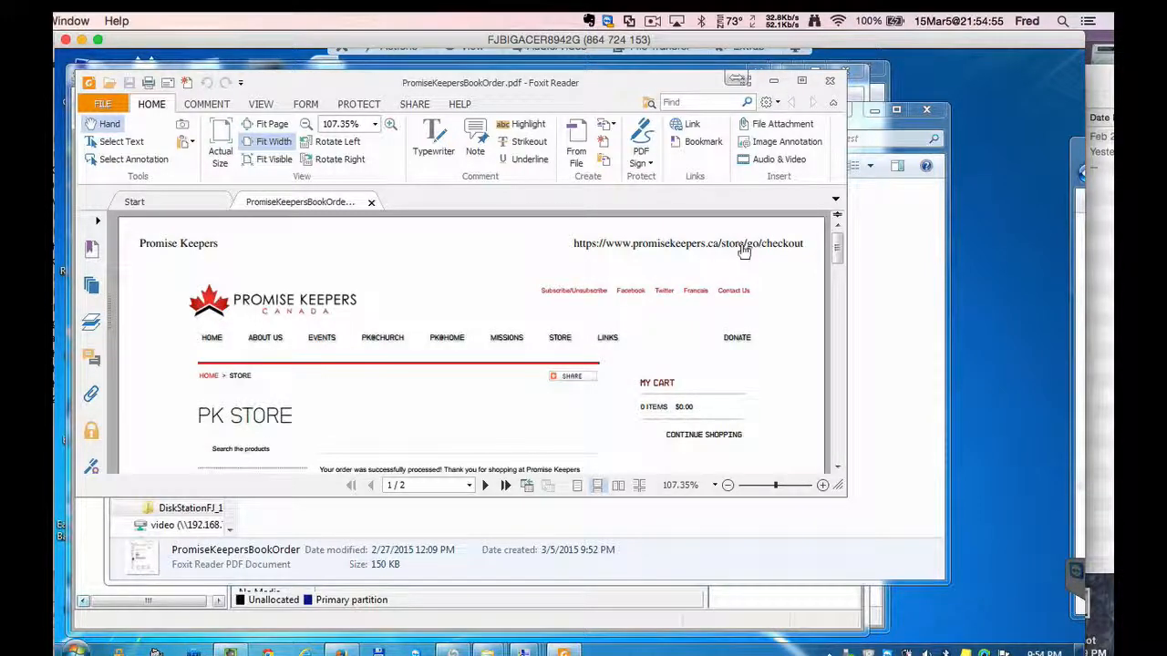
{"action": "left_click", "coordinate": [830, 81]}
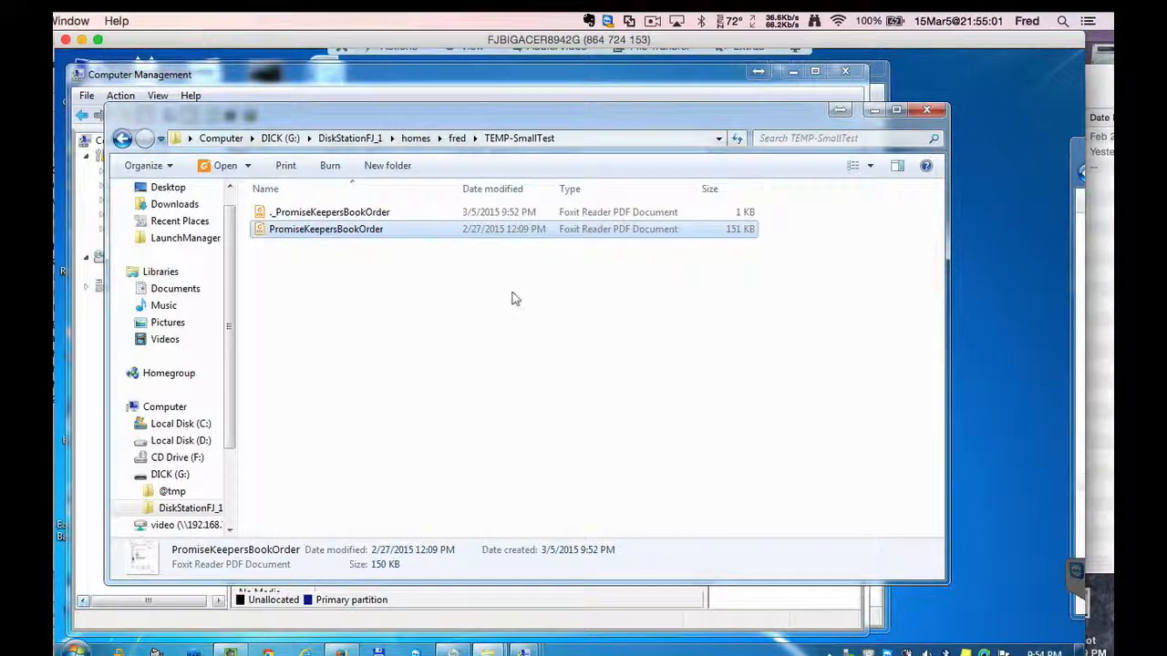
- Safely eject the USB flash memory (G:) from Windows
{"action": "left_click", "coordinate": [830, 652]}
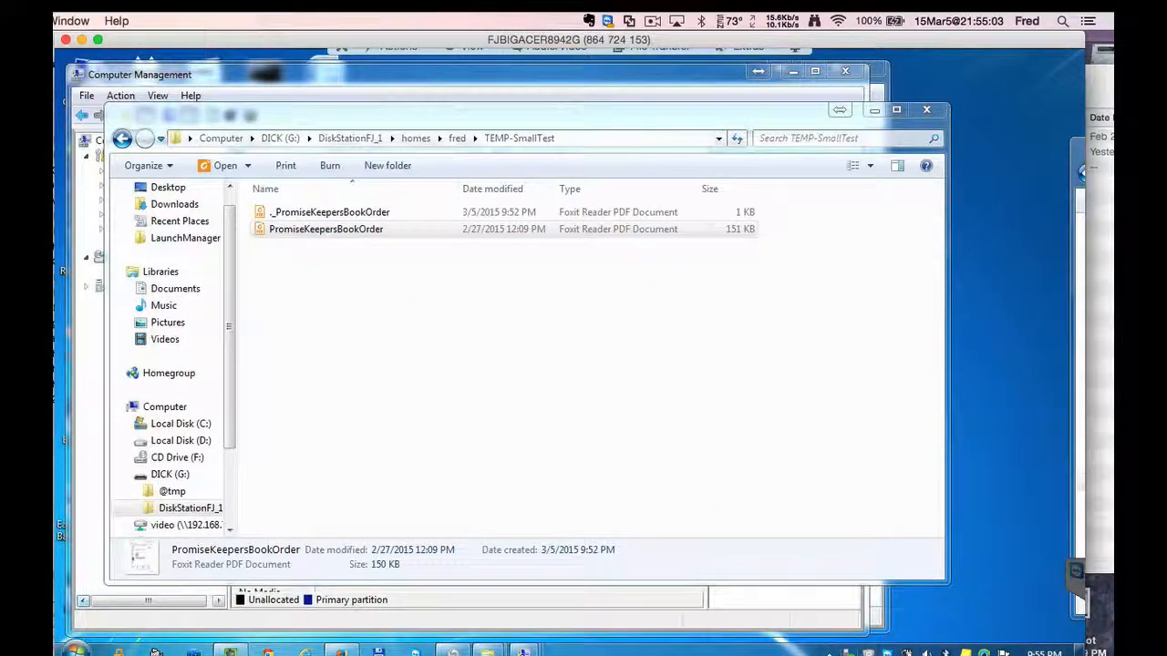
{"action": "left_click", "coordinate": [864, 653]}
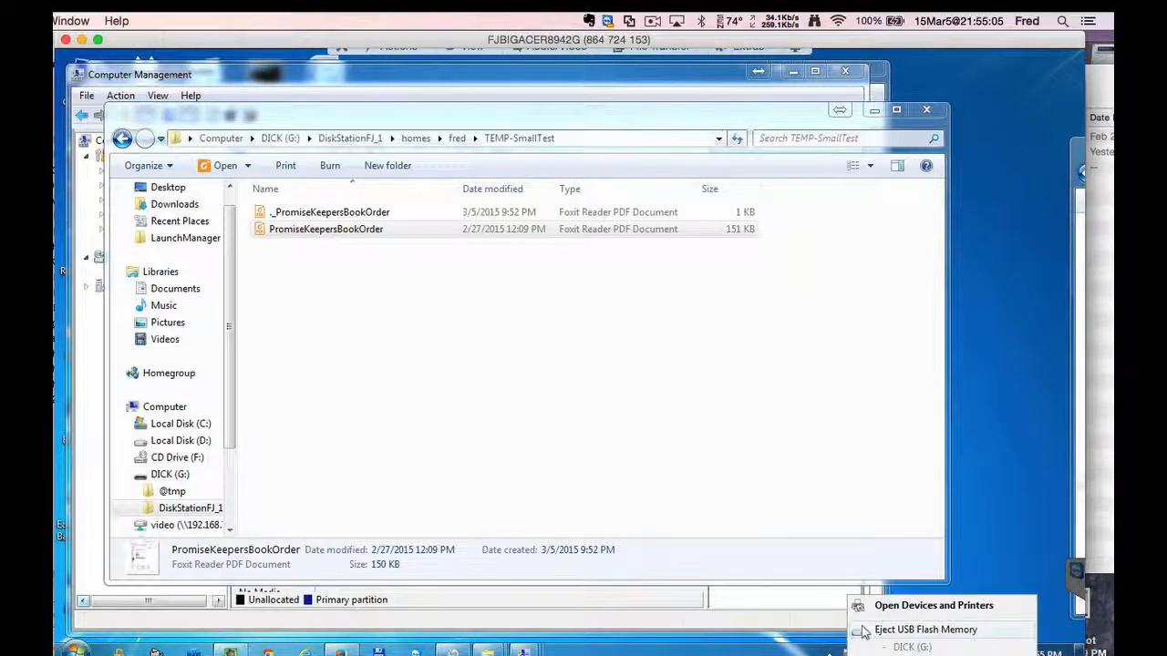
{"action": "left_click", "coordinate": [901, 632]}
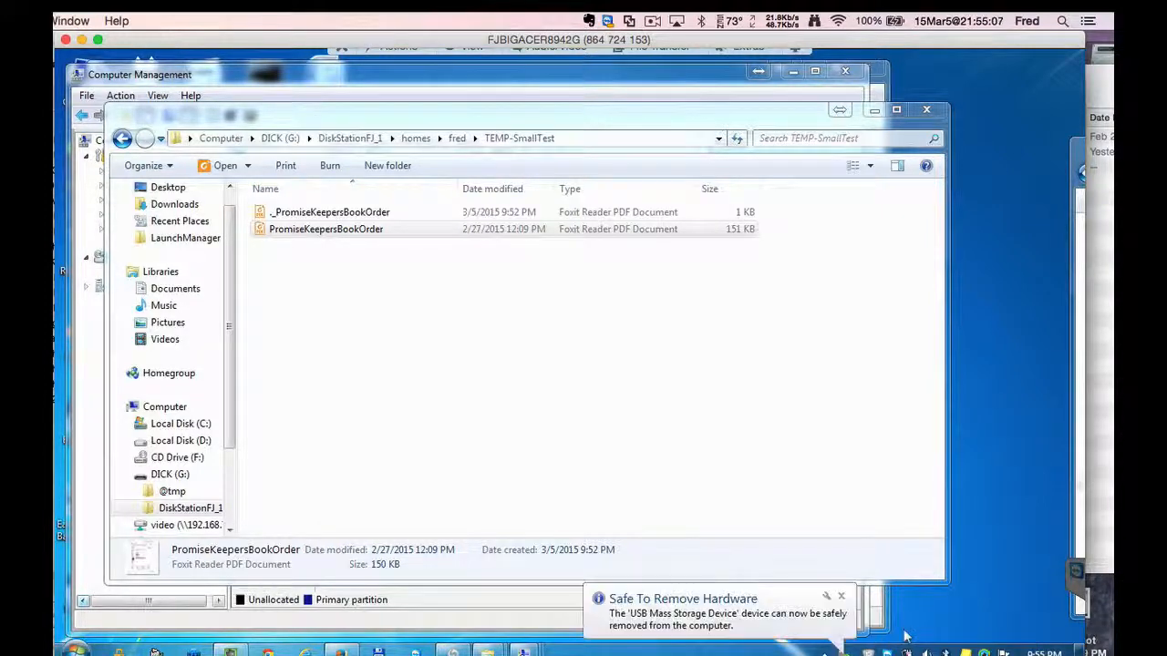